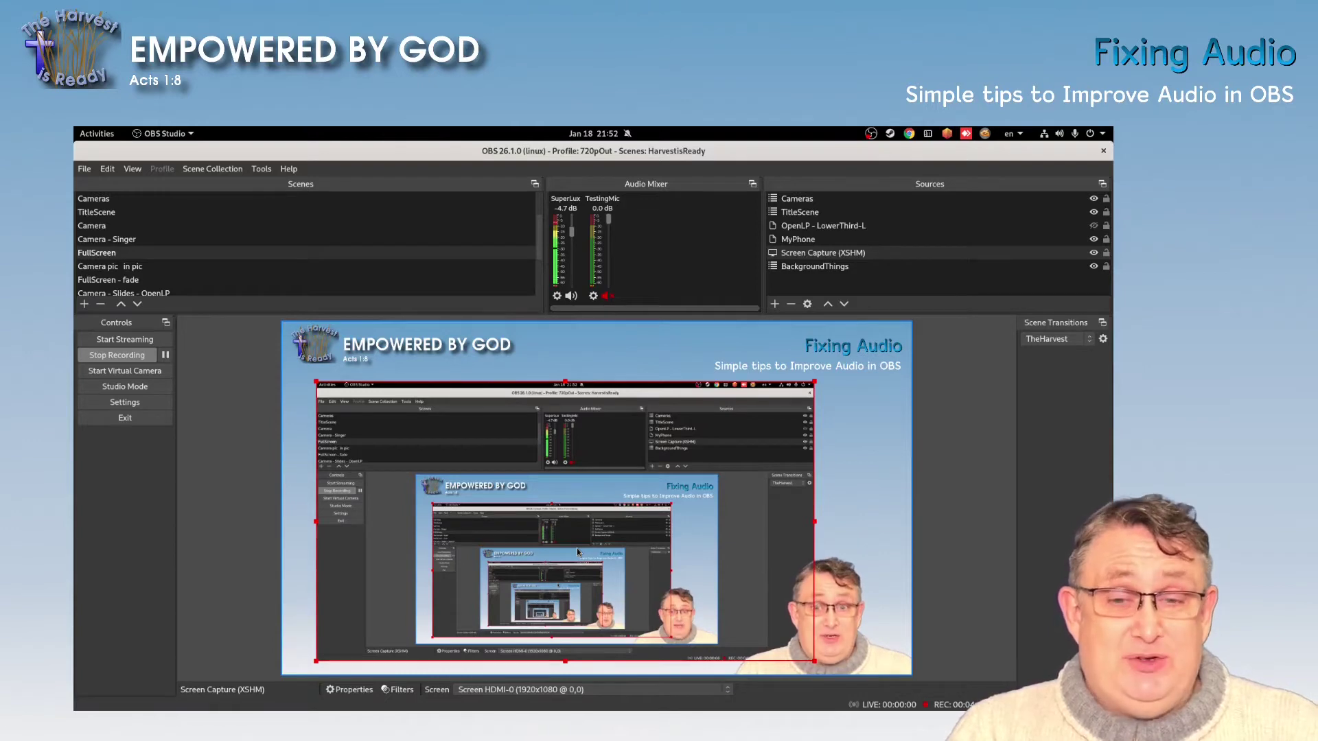
Step: Mute the SuperLux microphone and unmute TestingMic in the audio mixer
click(571, 295)
click(607, 296)
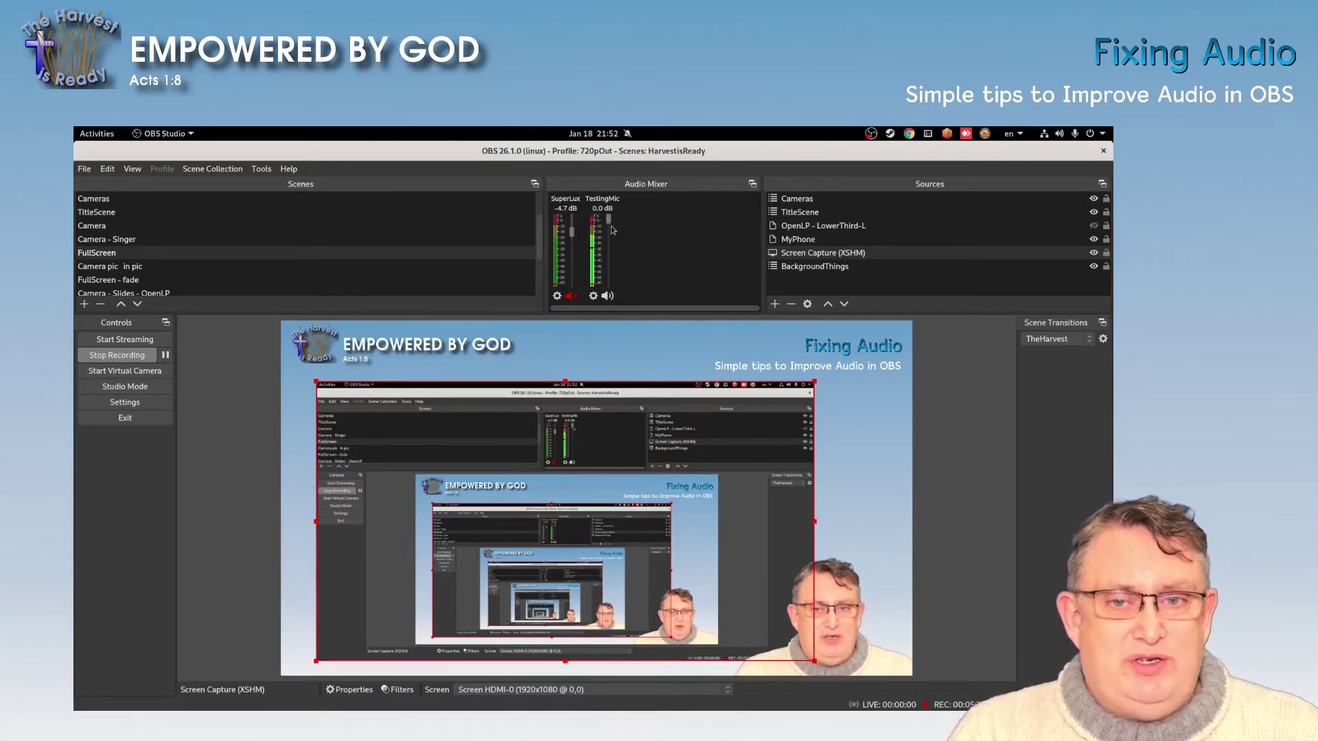
right_click(610, 296)
click(623, 311)
Step: Lower TestingMic's volume in the audio mixer to about -15.9 dB
drag(608, 220, 609, 232)
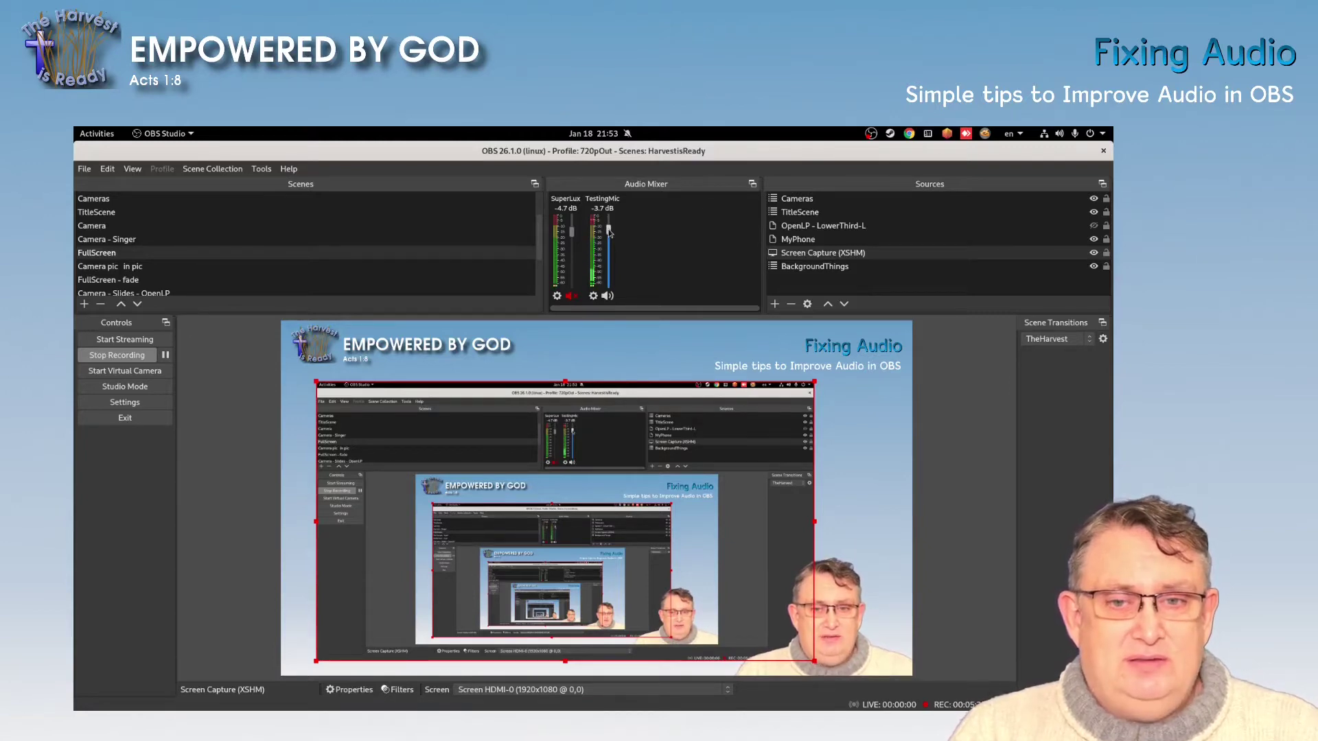
drag(609, 241, 610, 250)
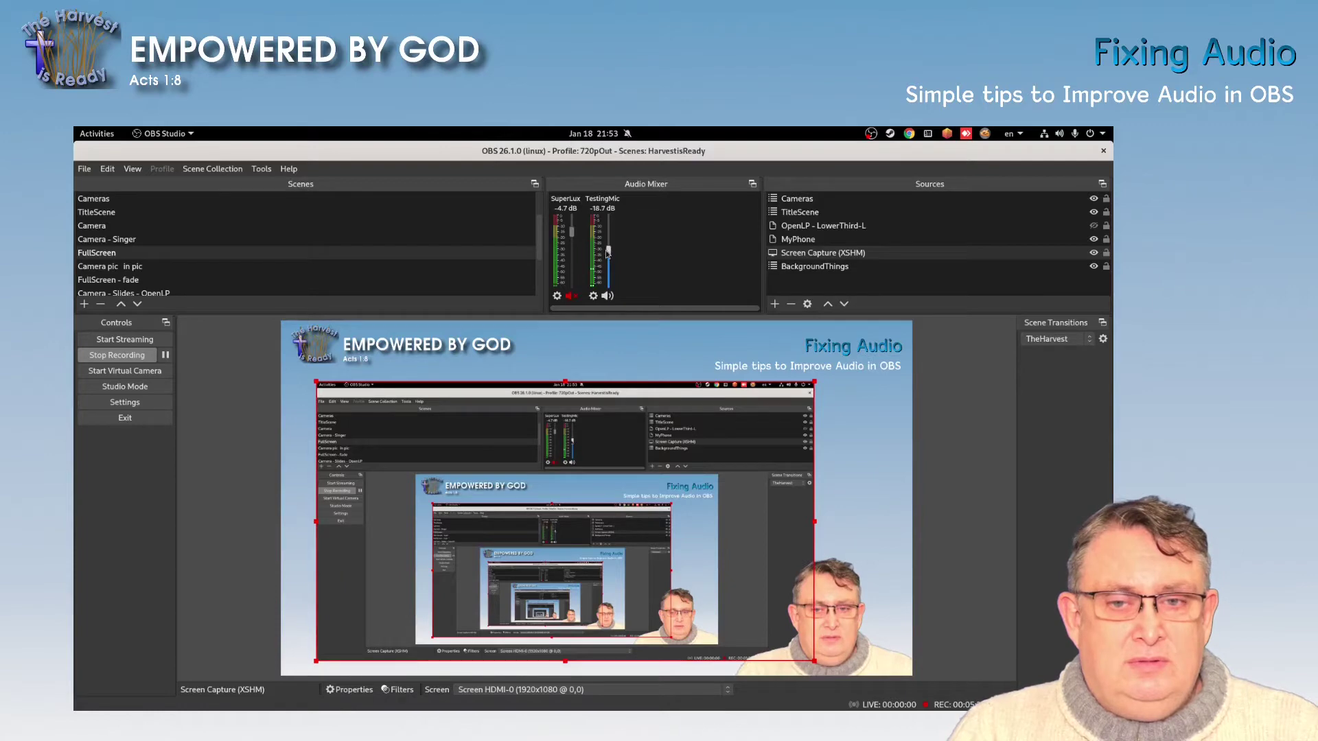
drag(608, 253, 609, 251)
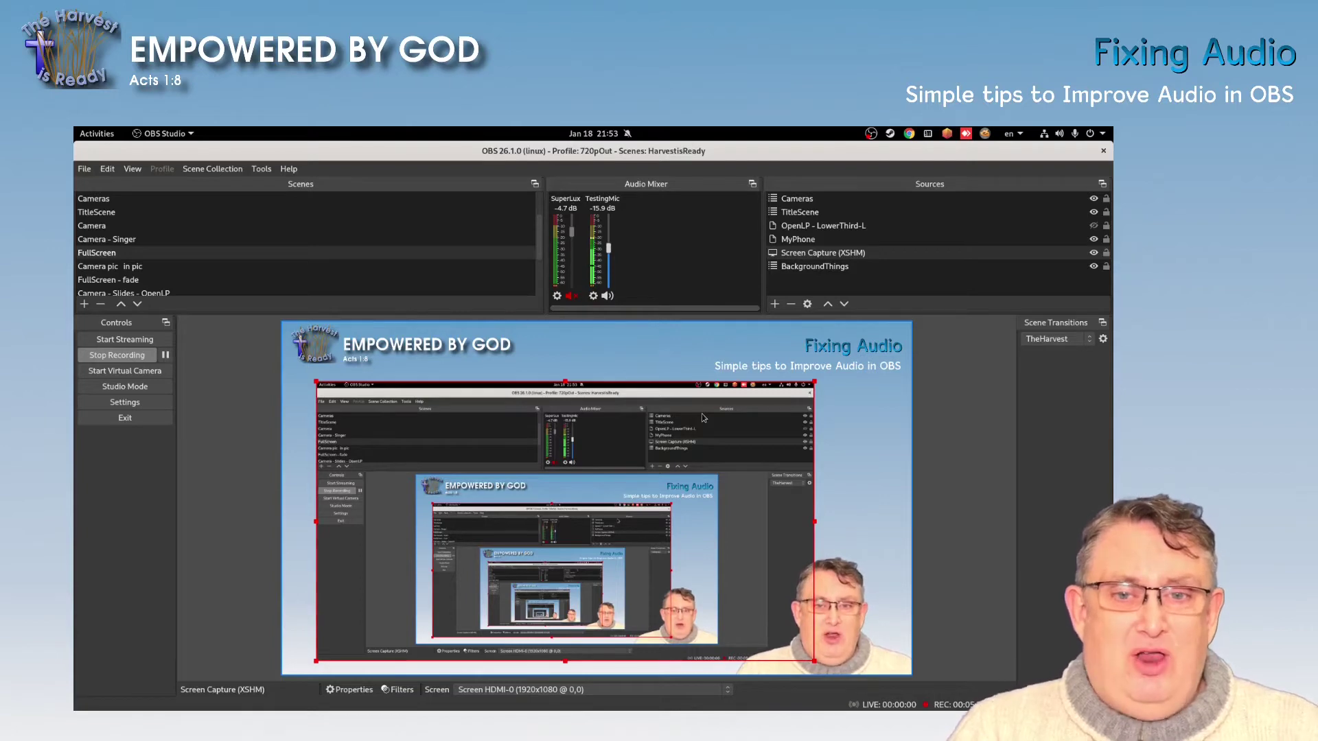
Step: Add a Noise Suppression audio filter to TestingMic, keeping the default filter name
click(593, 296)
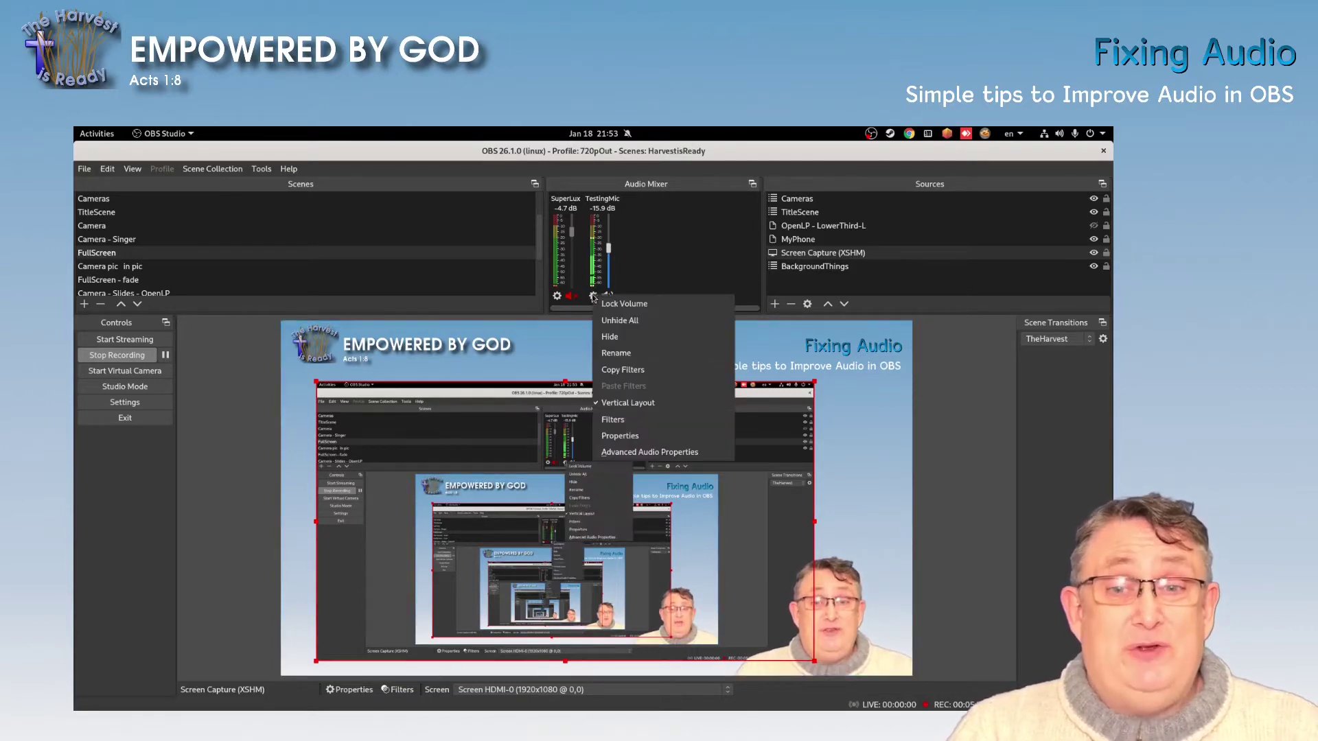
click(620, 421)
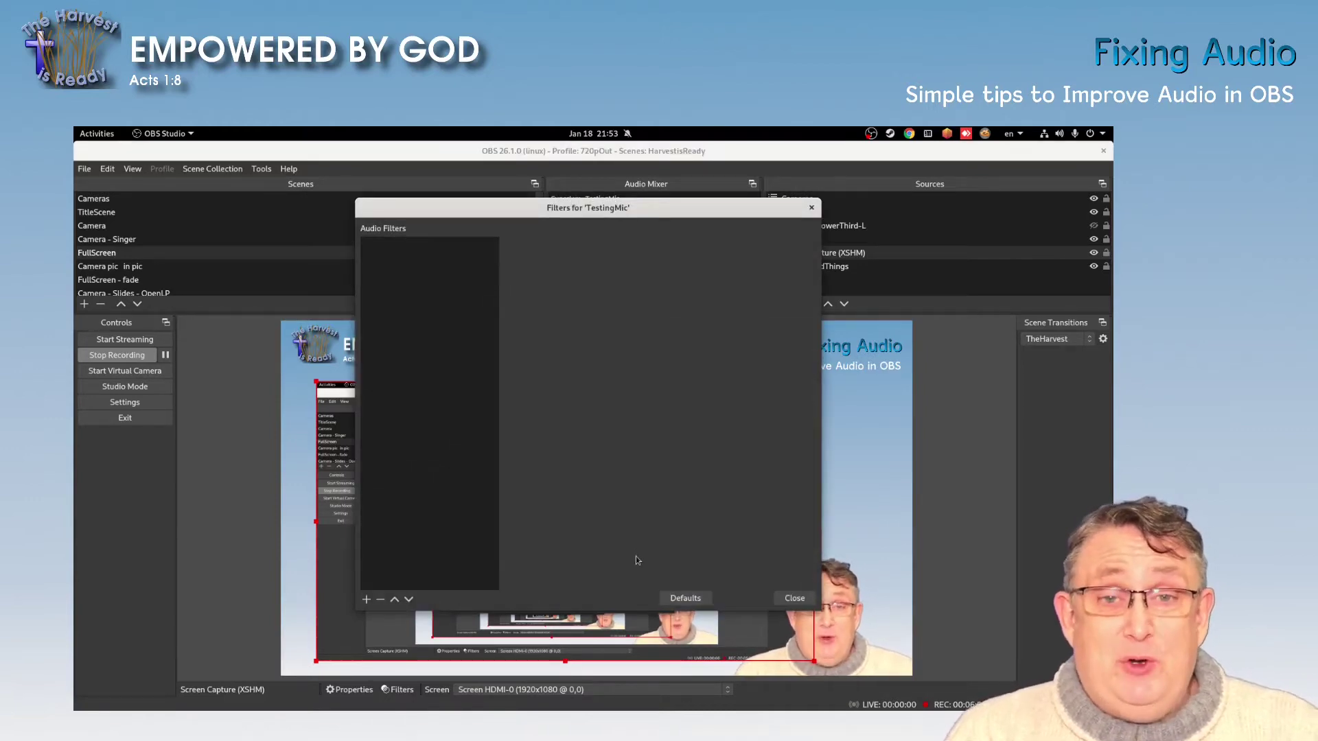
click(366, 600)
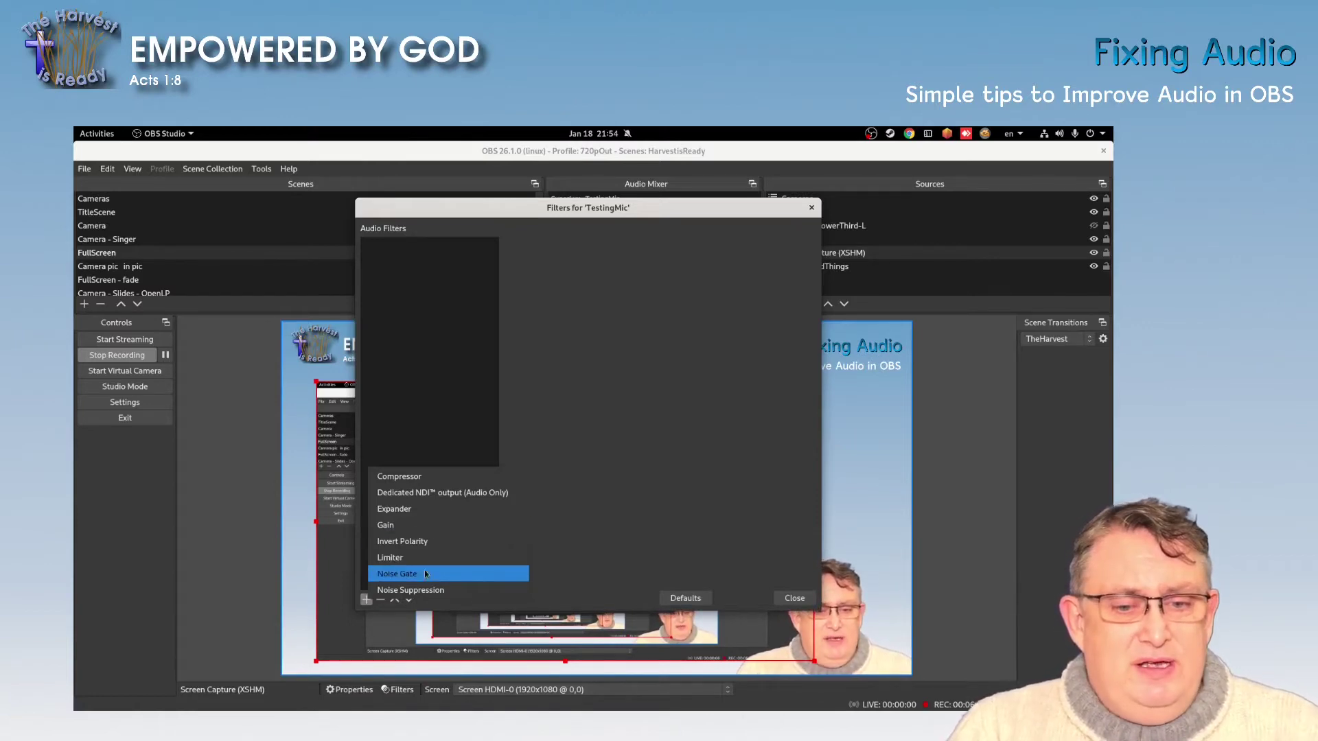
click(420, 590)
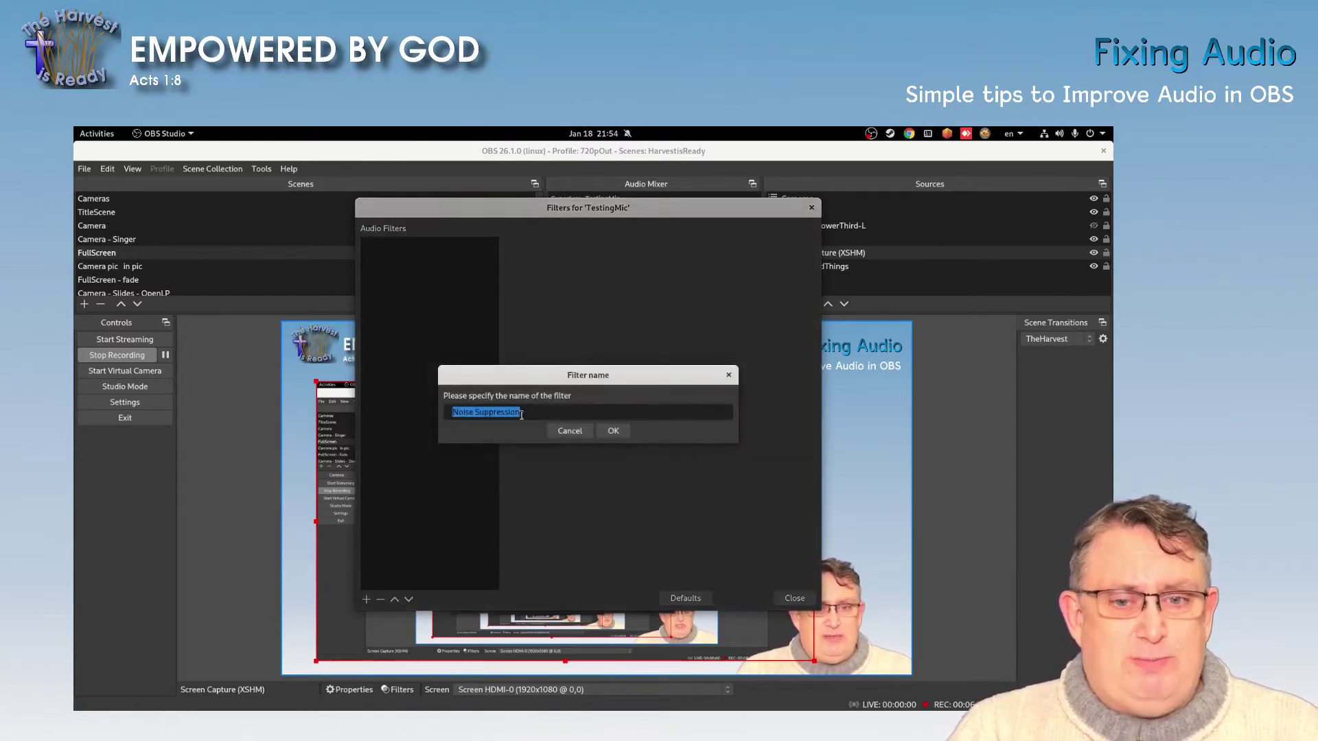
click(613, 431)
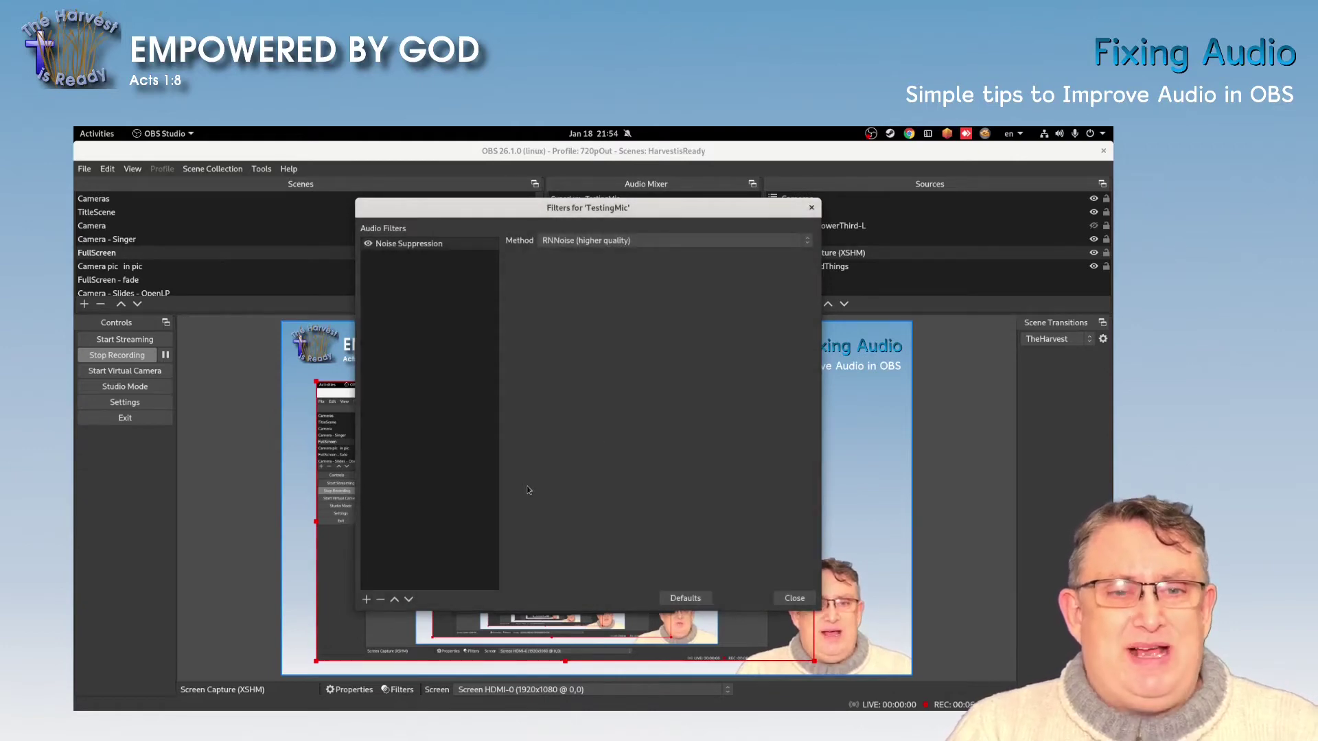
Step: Try the Speex (lower CPU usage) method for the noise suppression filter and return it to RNNoise (higher quality)
click(557, 242)
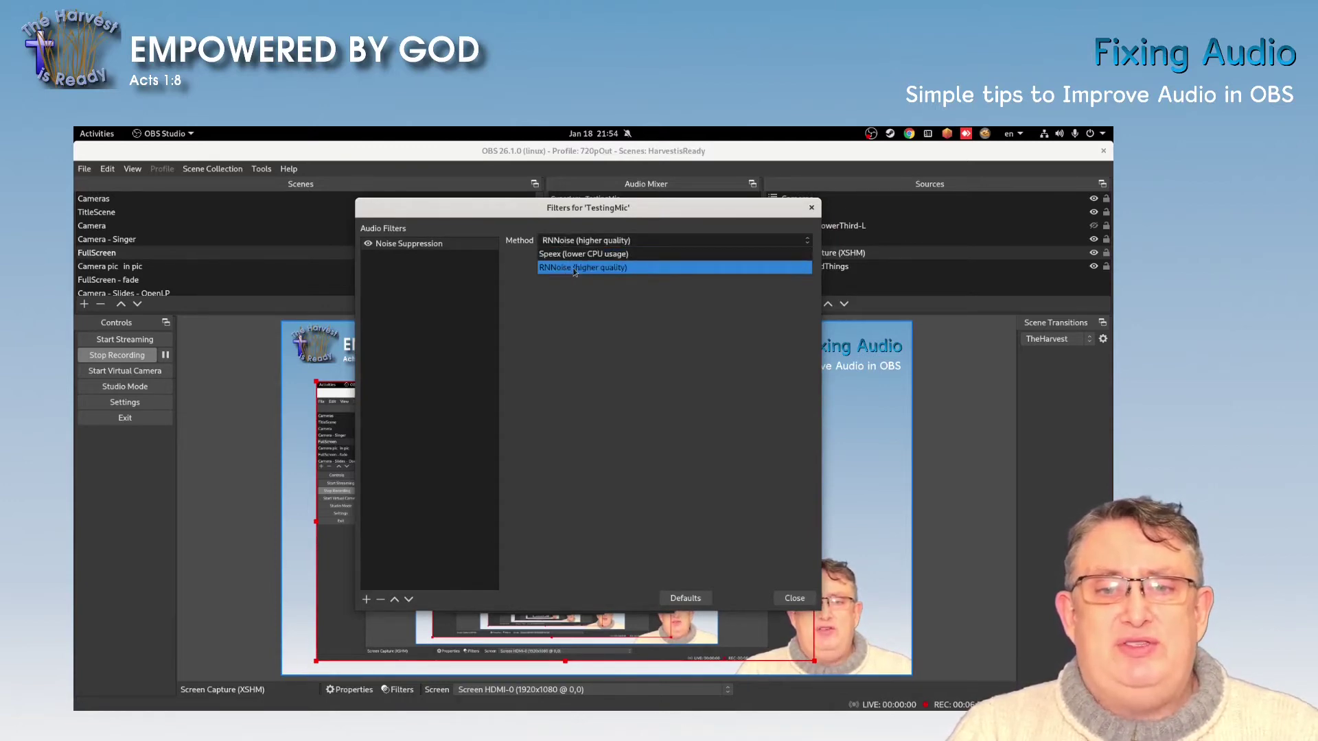
click(574, 270)
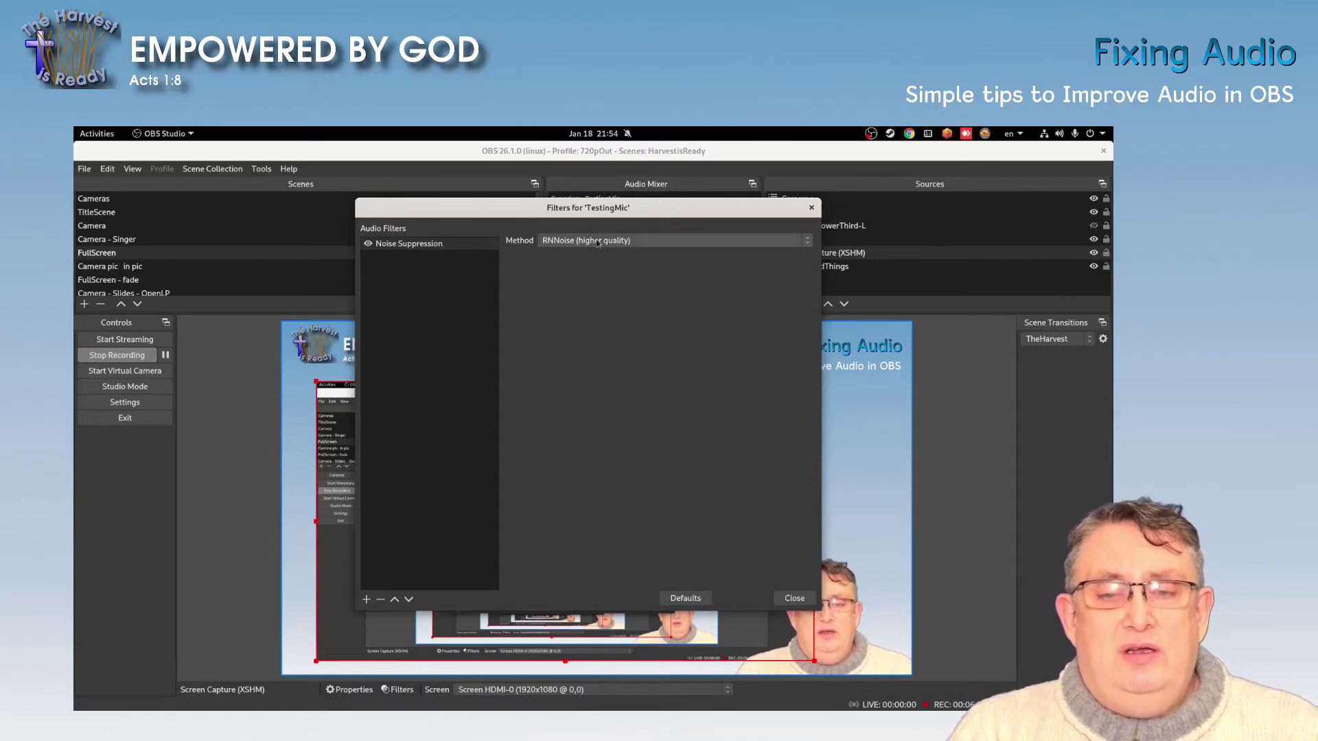
click(597, 243)
click(739, 253)
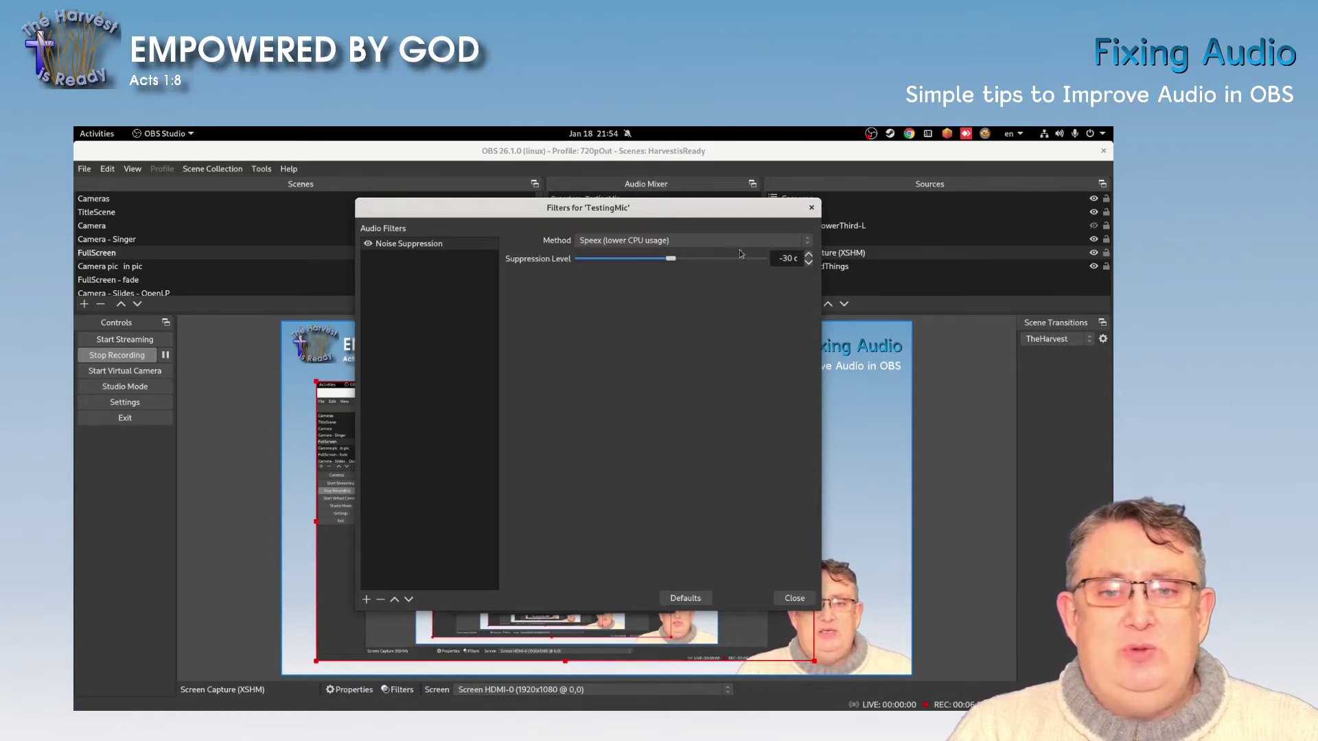
click(626, 242)
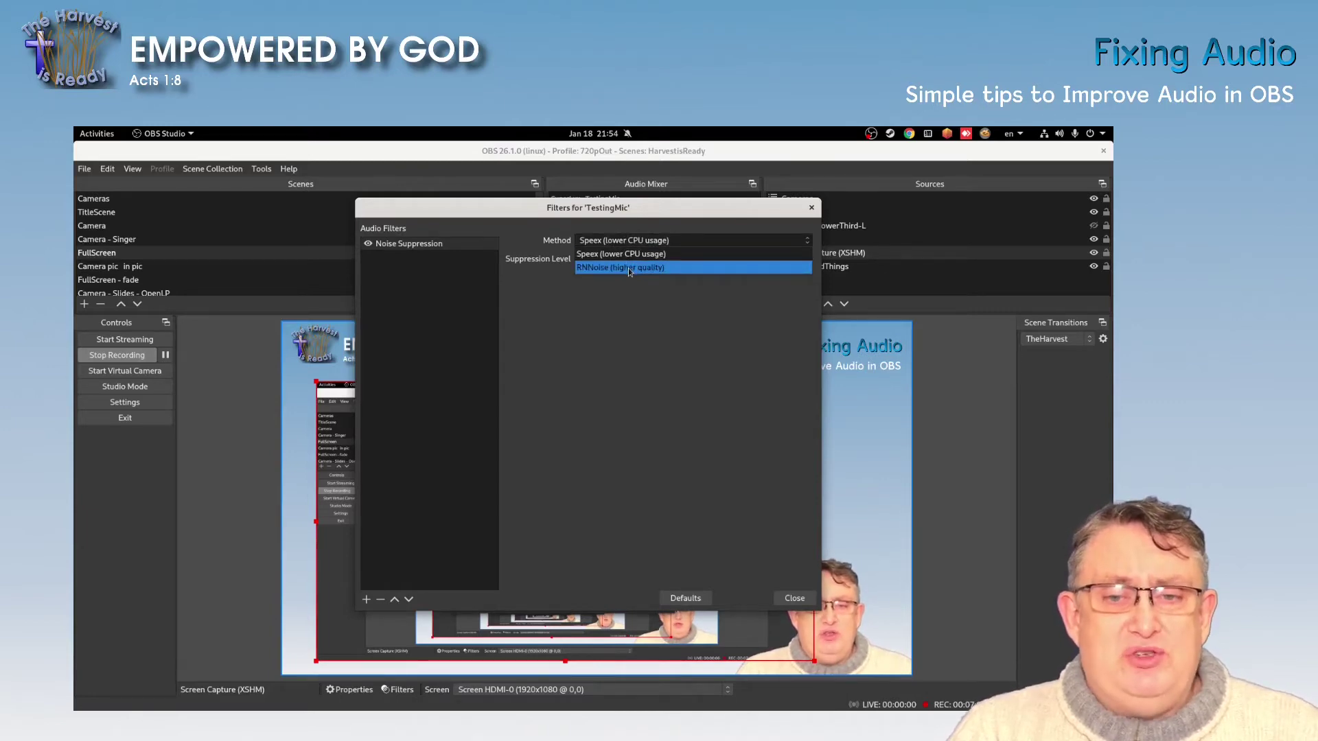
click(628, 268)
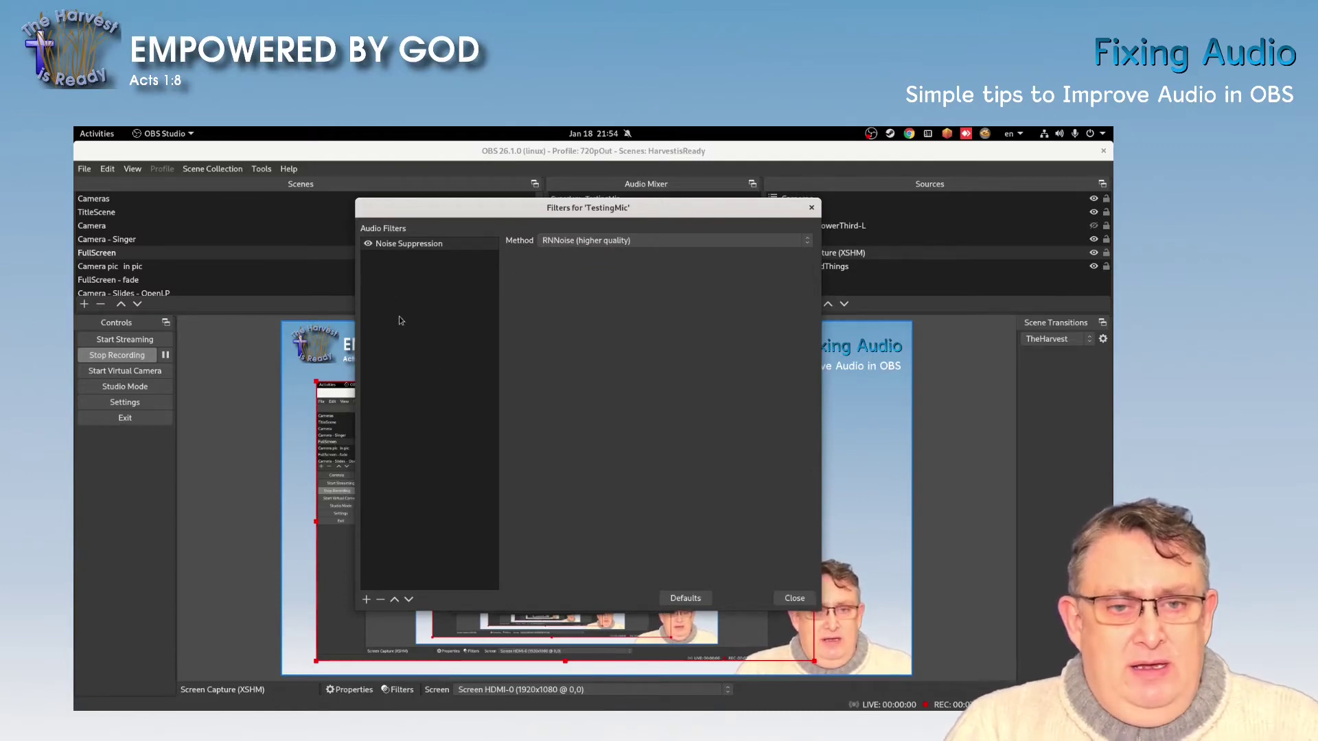
Step: Move the filters window clear of the audio mixer and raise TestingMic's volume to 0.0 dB
drag(597, 212, 887, 223)
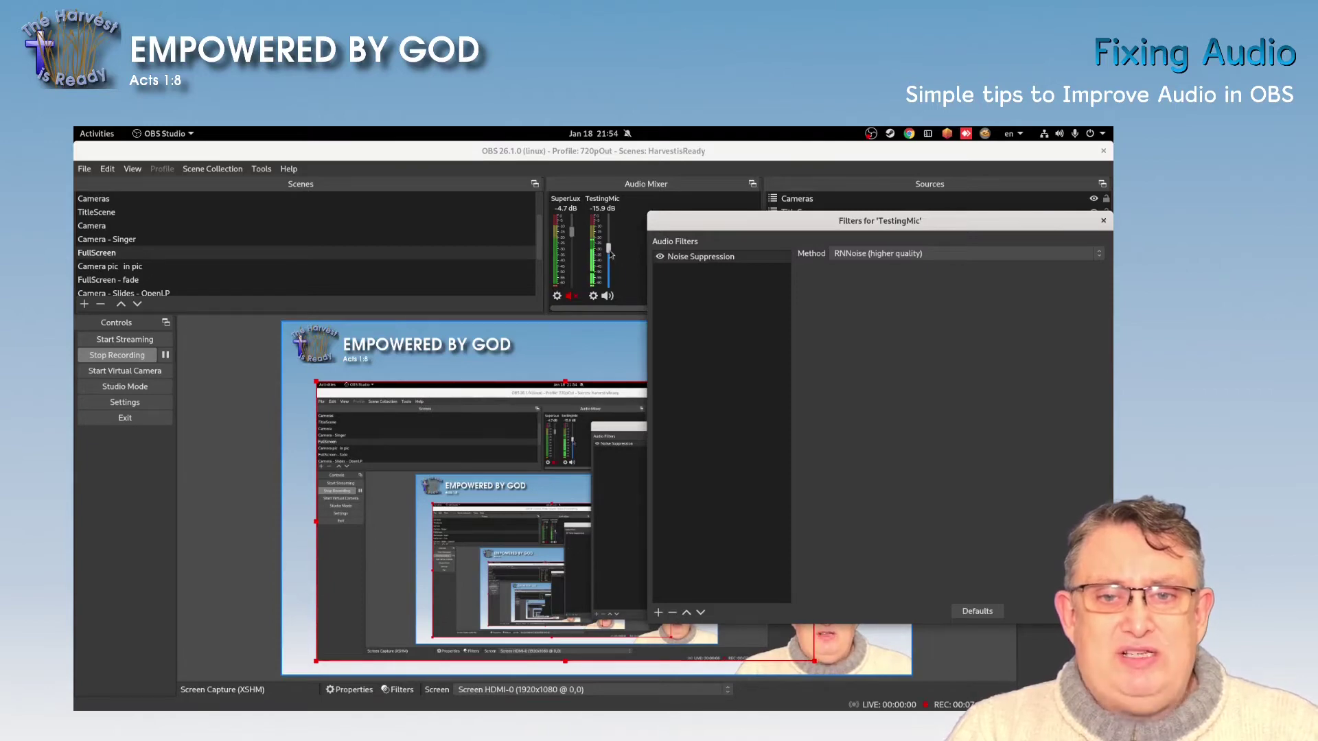
drag(608, 253, 613, 221)
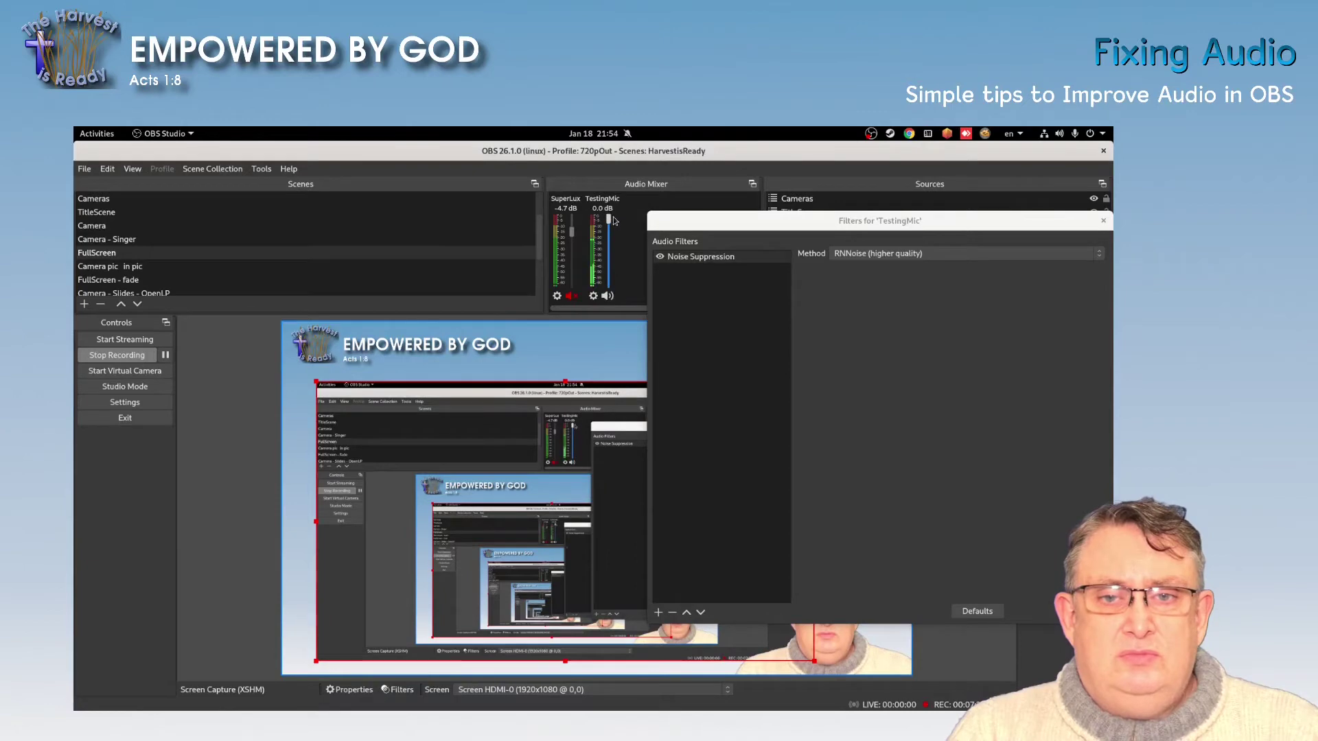
Step: Switch the live audio from TestingMic to SuperLux using their mutes, and set TestingMic's volume to -4.7 dB
click(608, 296)
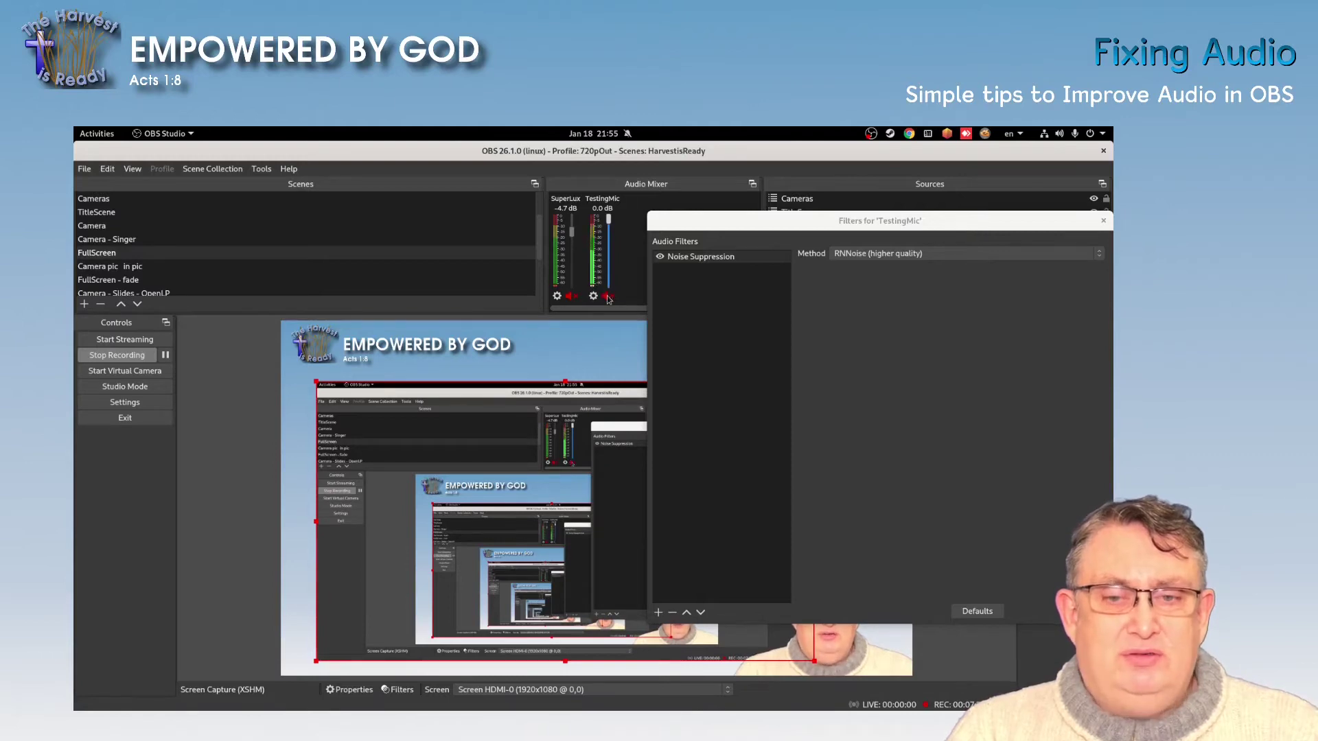
click(570, 296)
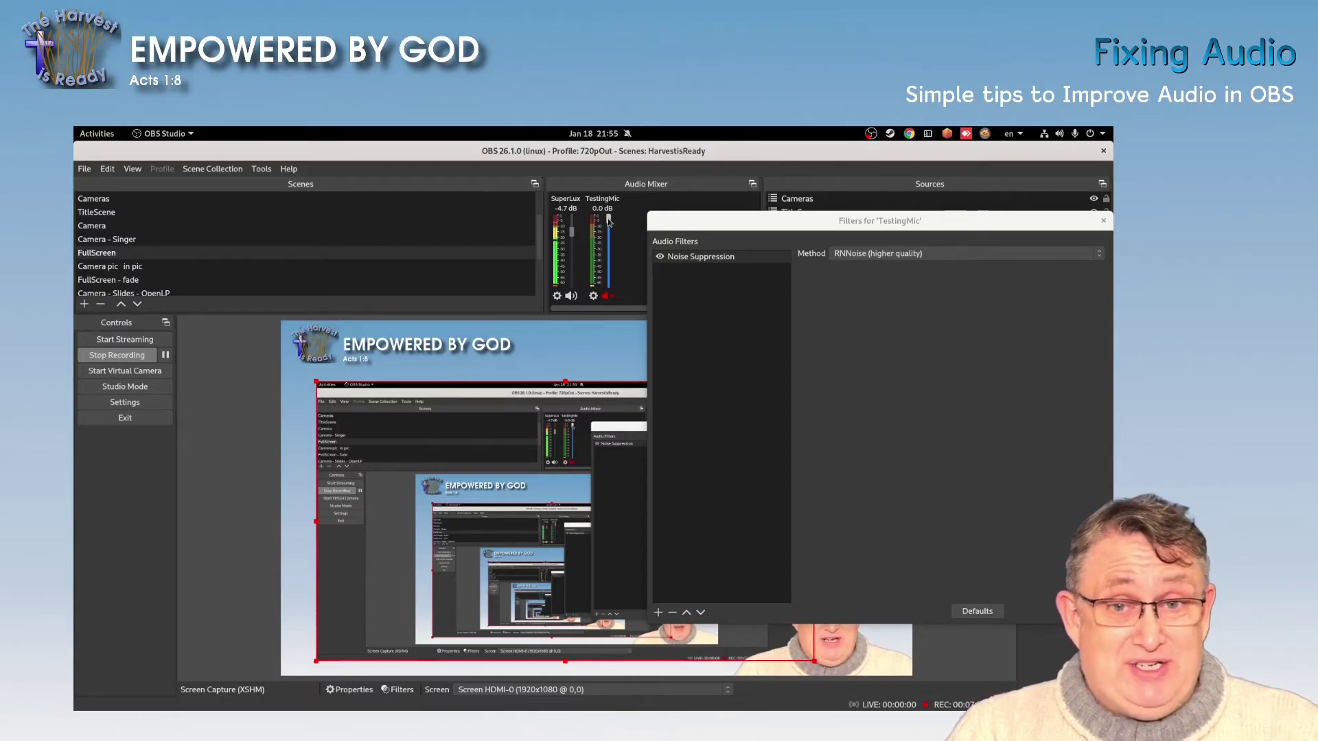
mouse_move(609, 222)
mouse_down()
mouse_move(608, 245)
mouse_move(608, 234)
mouse_up()
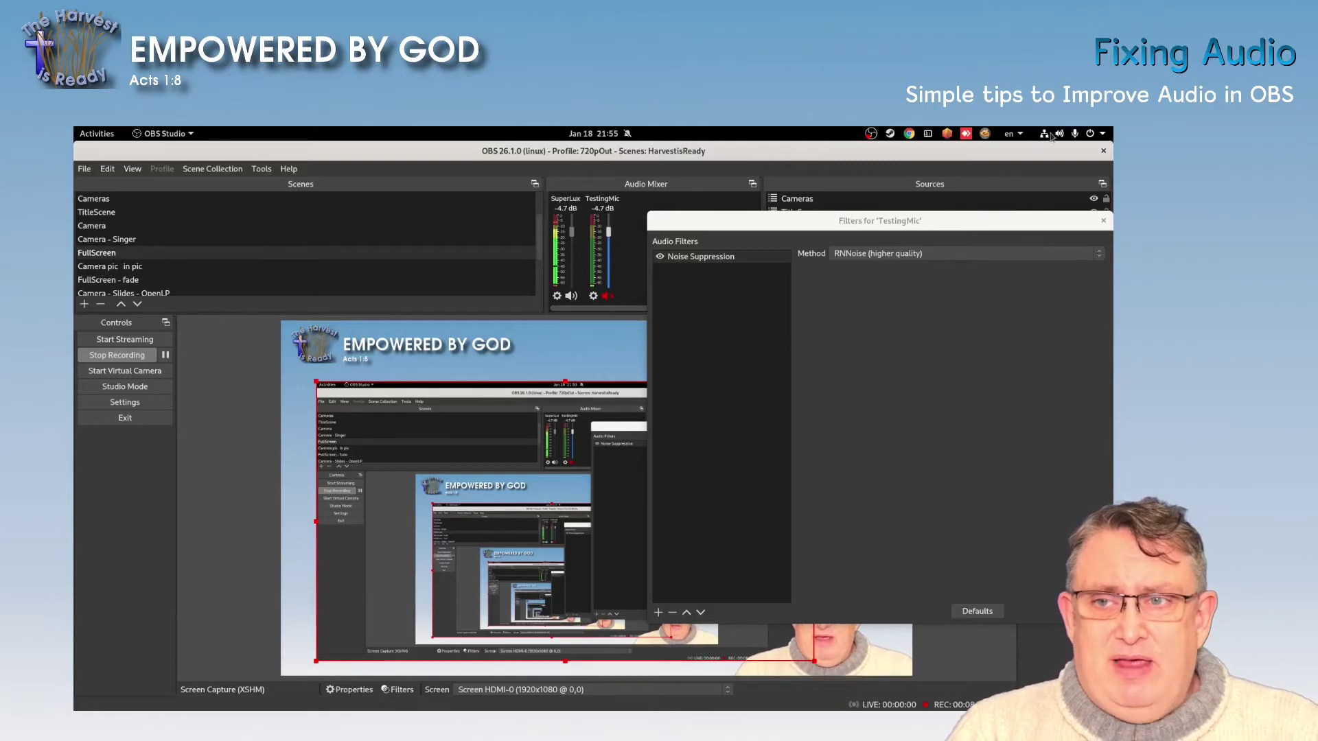
Step: Check the system microphone level, and switch the live audio from SuperLux to TestingMic using their mutes
click(1075, 135)
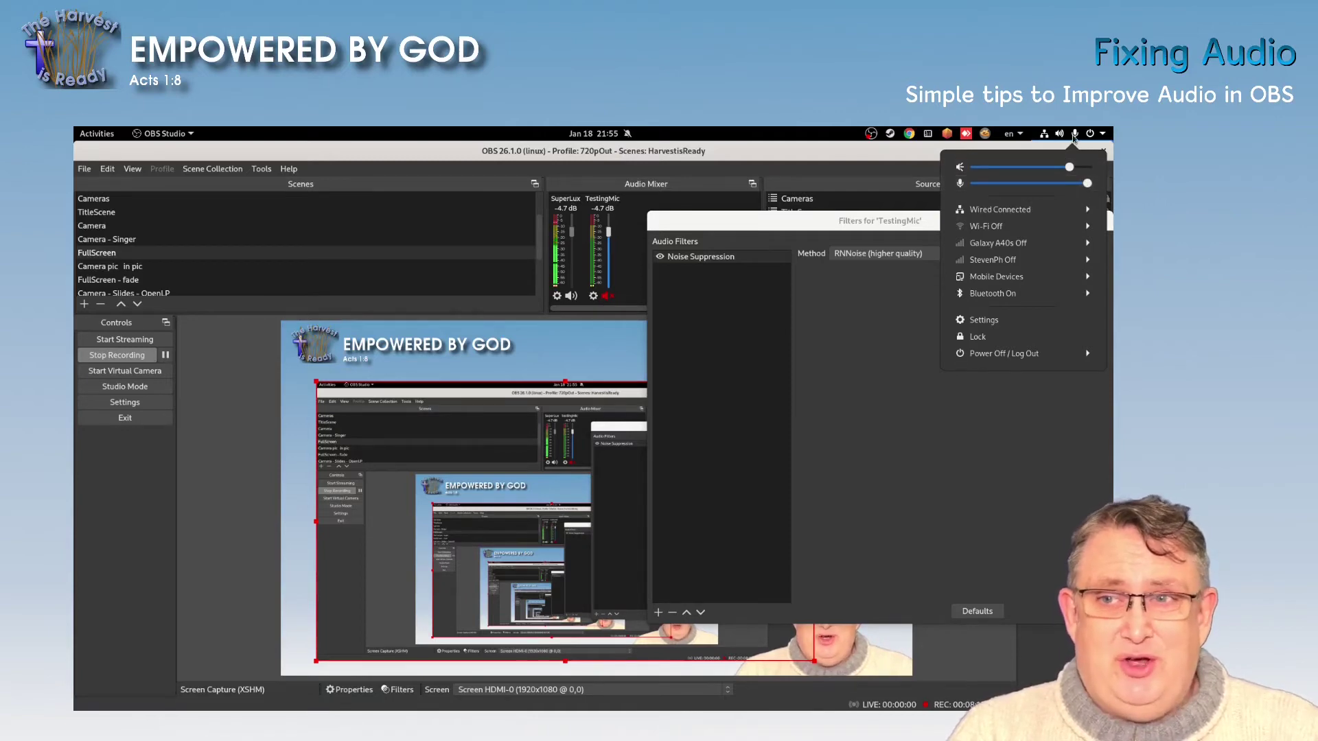
click(788, 281)
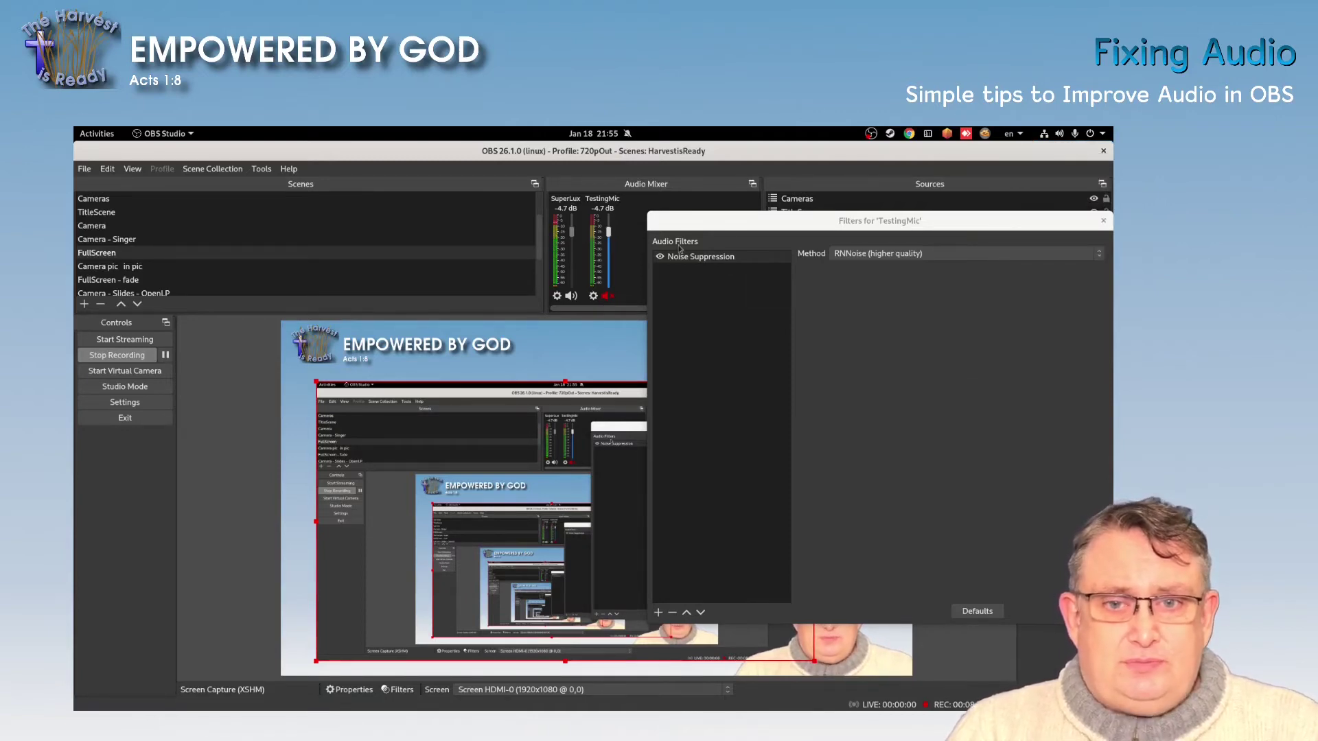
click(571, 296)
click(607, 296)
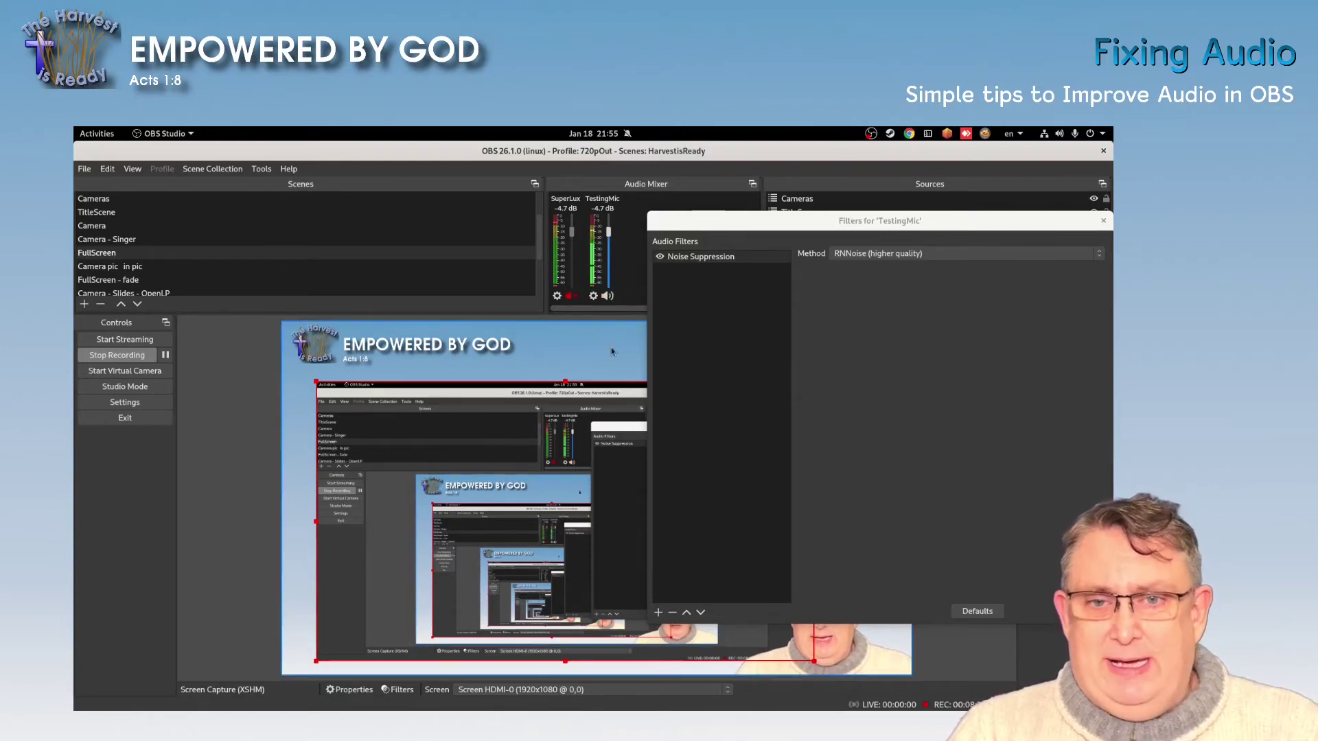
Step: Add a Noise Gate filter to TestingMic, keeping the default filter name
click(659, 613)
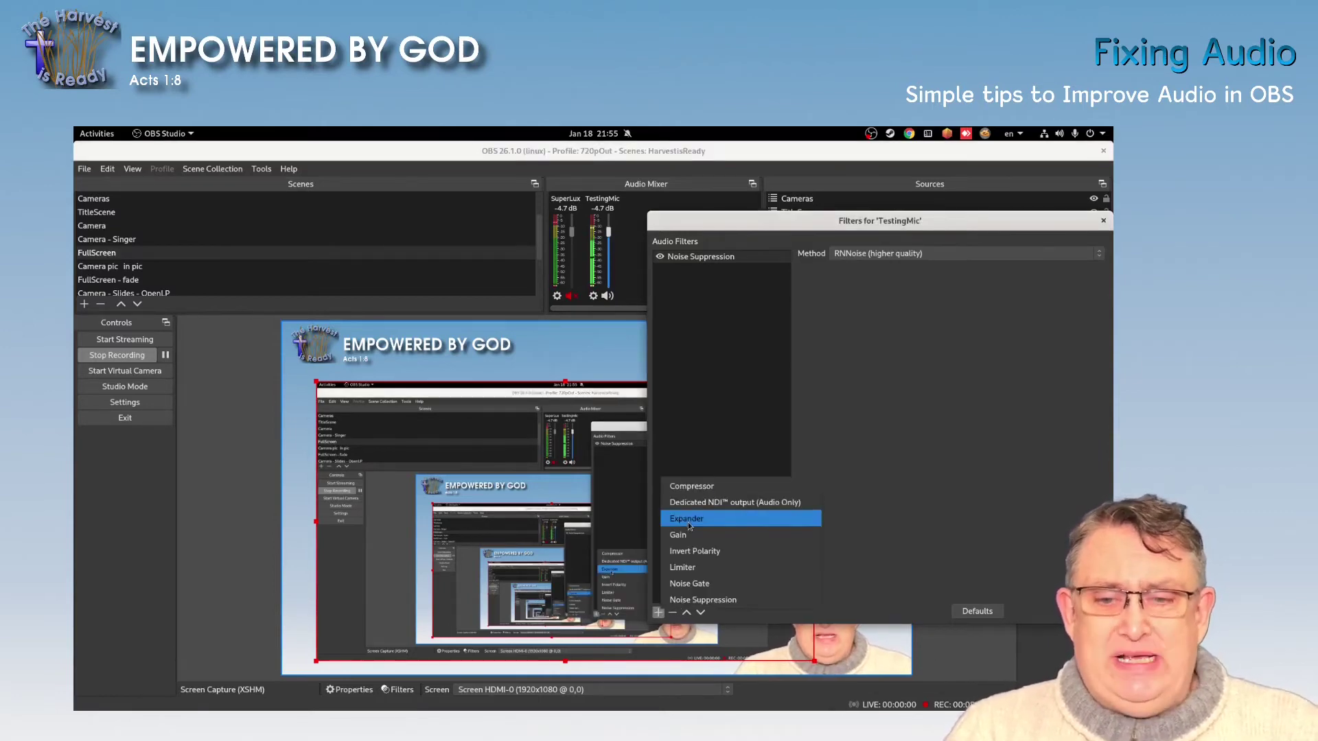
click(702, 584)
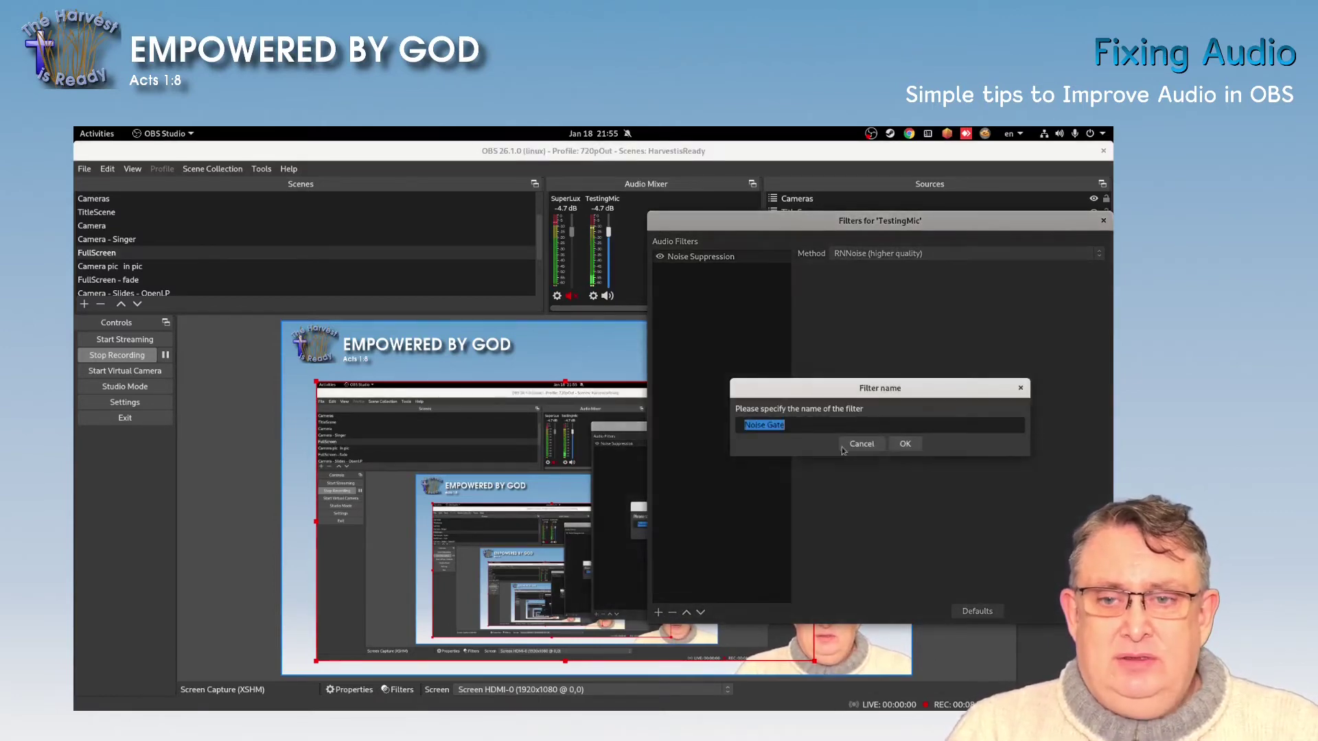
click(905, 445)
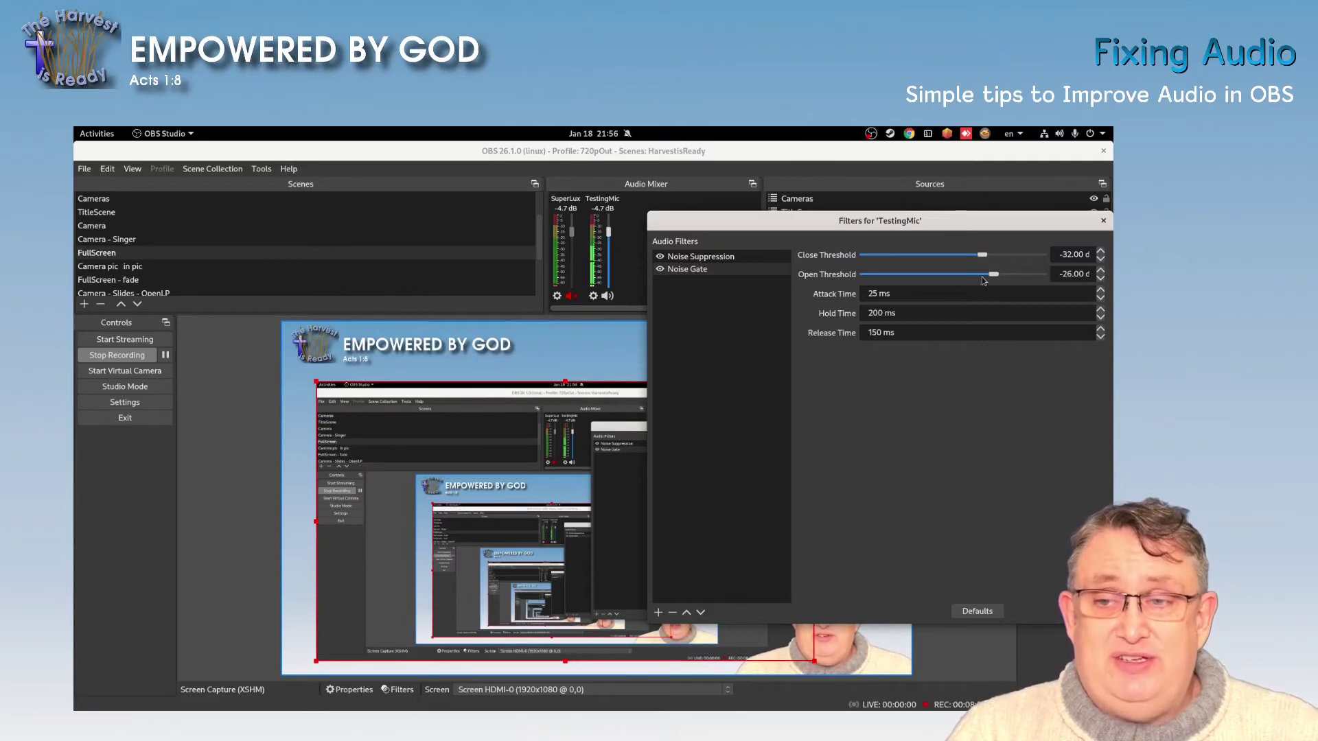
Step: Set the noise gate's Open Threshold to -22.00 dB
drag(993, 275, 1007, 276)
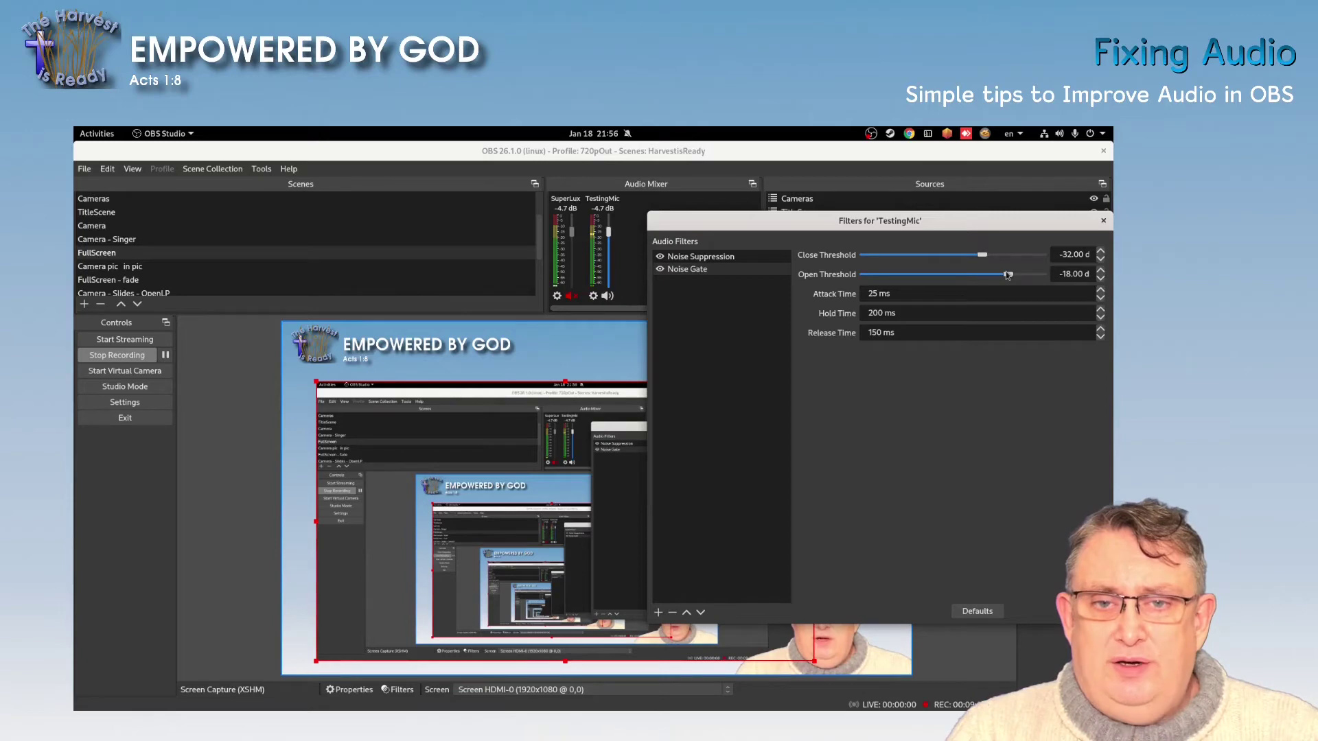
drag(1008, 276, 1004, 276)
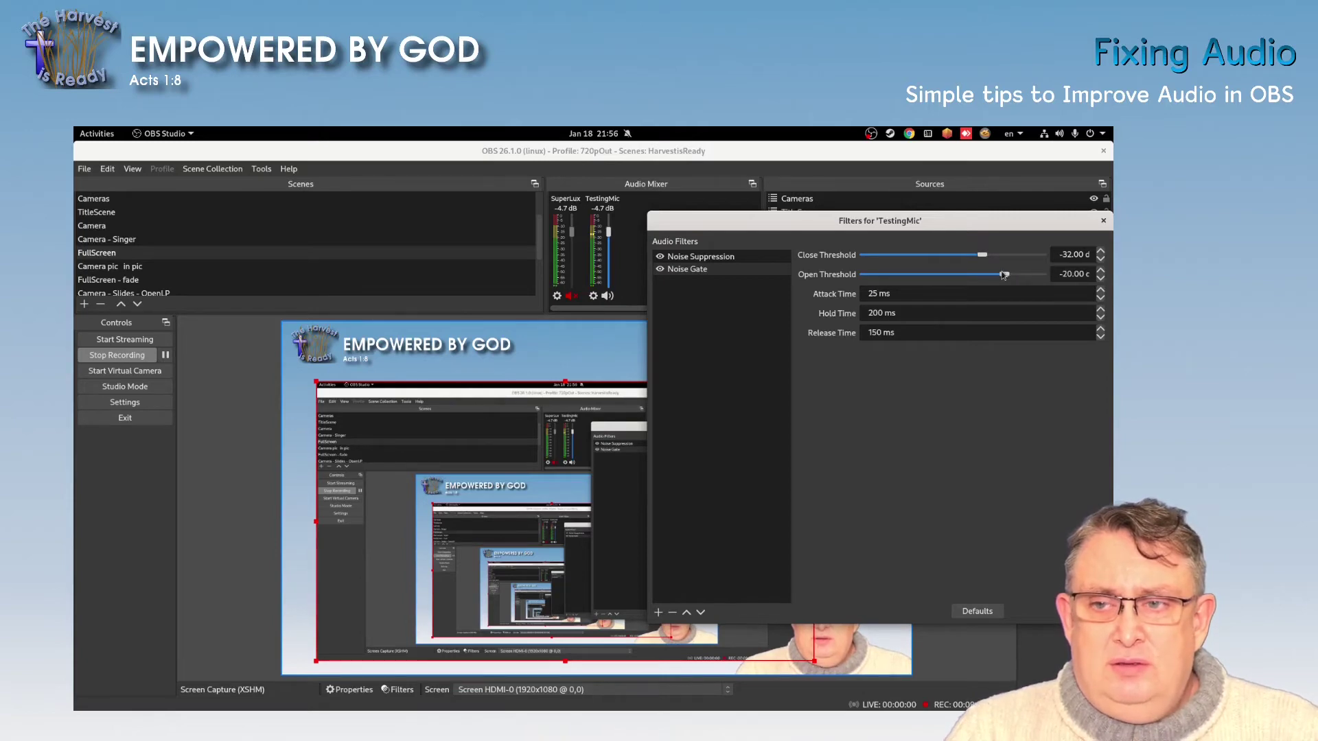
drag(1004, 275, 1000, 275)
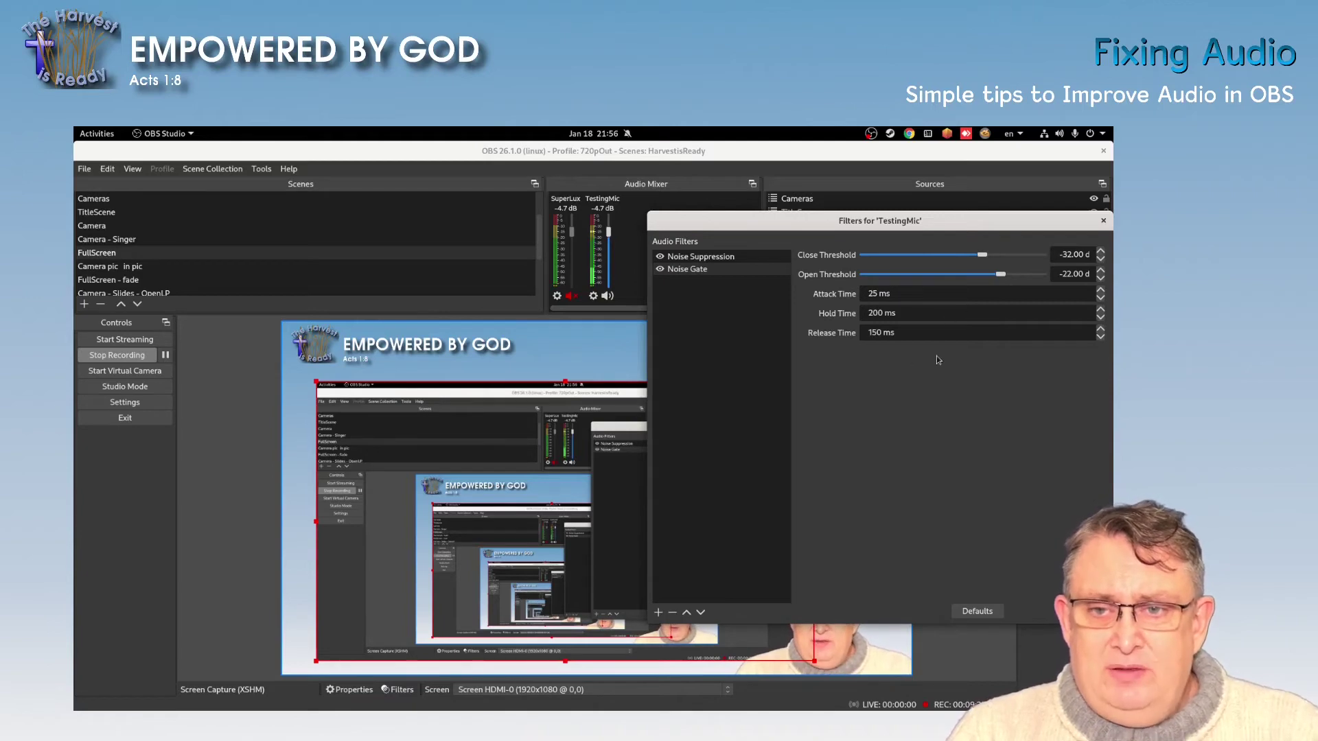
Step: Add a Gain filter to TestingMic with the default name and select it in the filter list
click(659, 613)
click(771, 529)
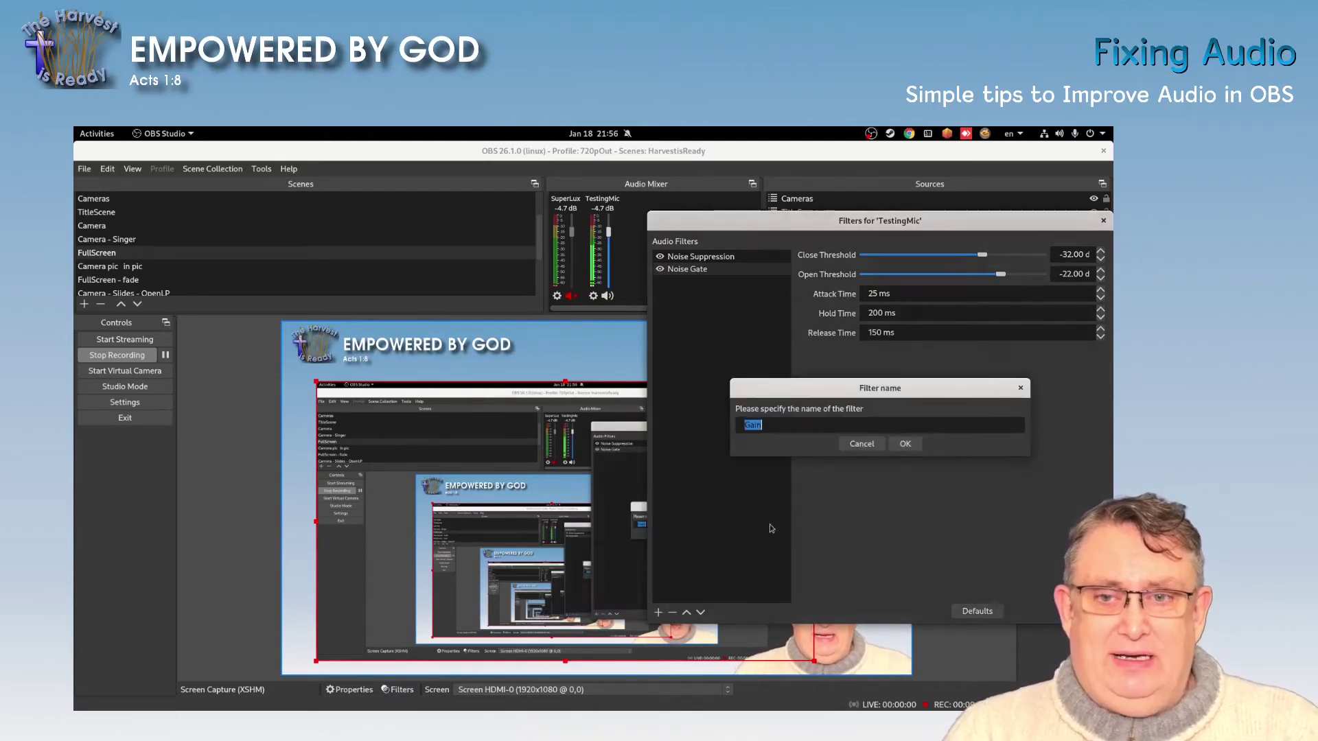
click(905, 443)
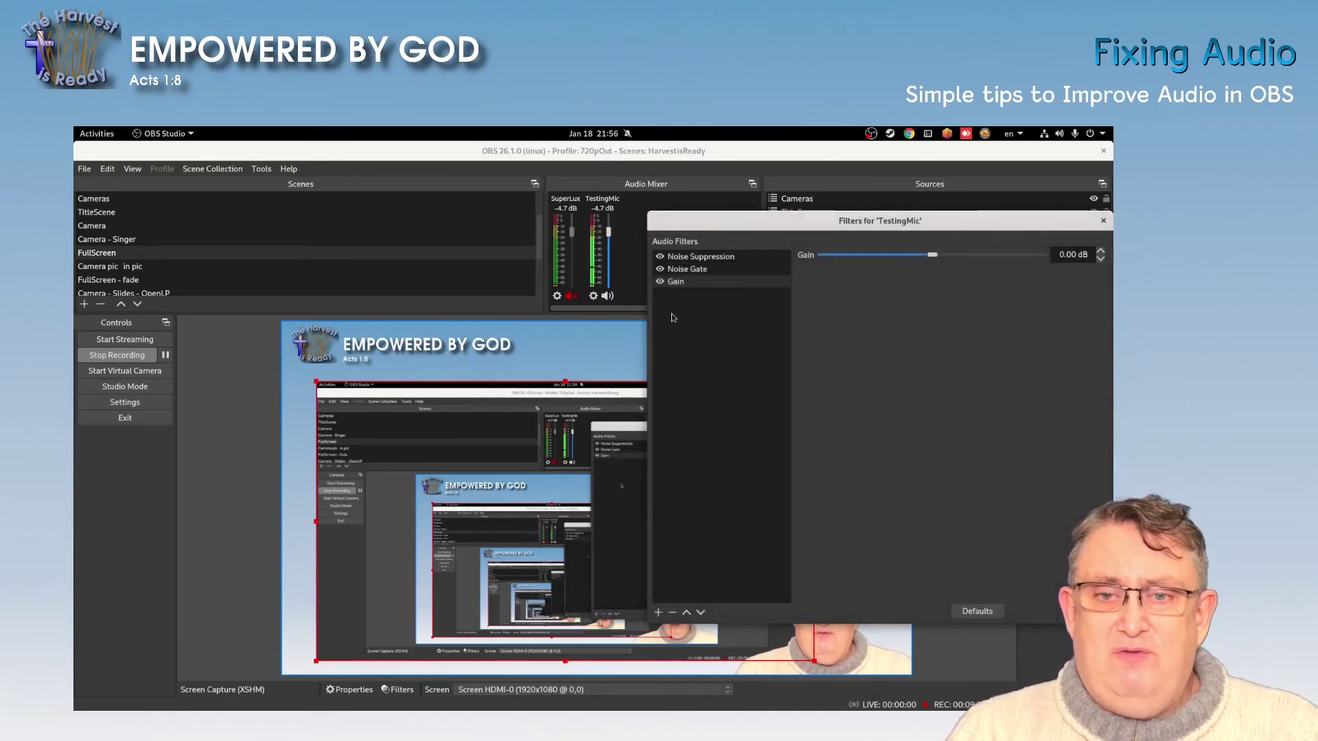
click(686, 282)
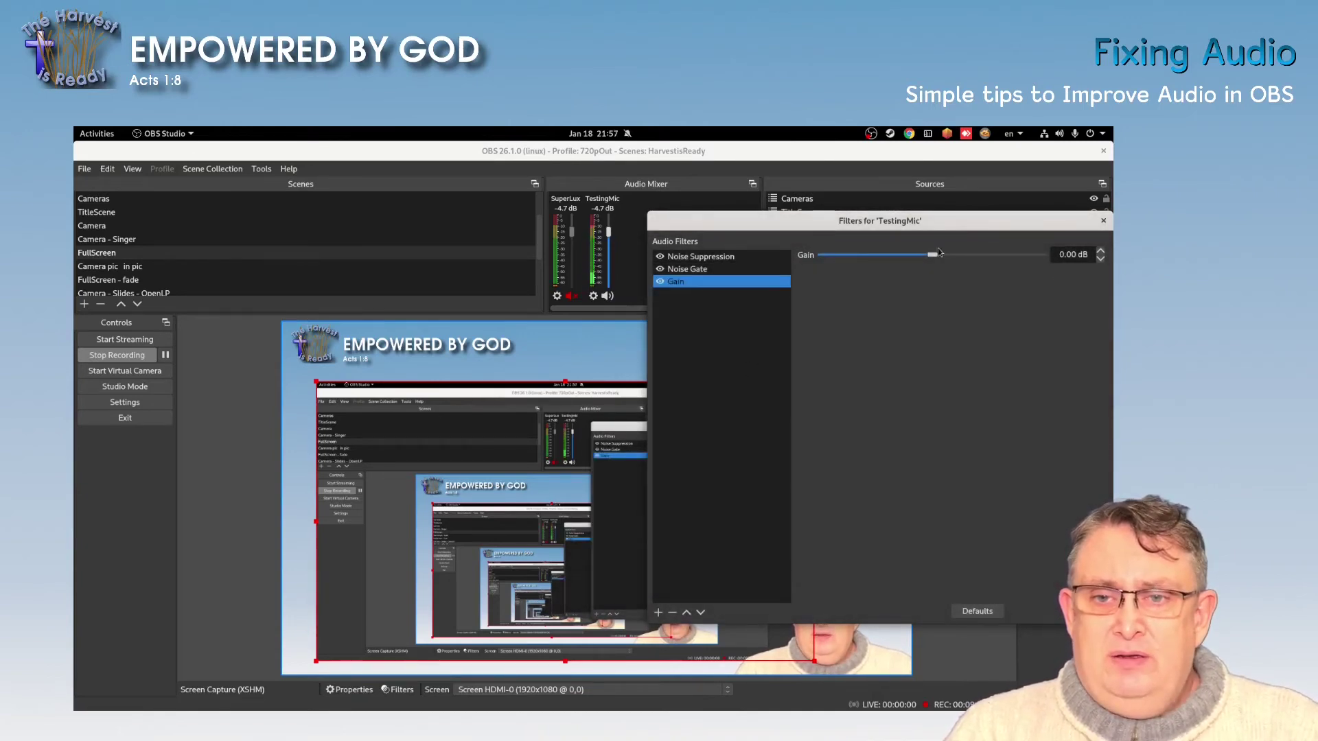
Step: Try gain levels of 6.00 dB and 19.00 dB on TestingMic's Gain filter, and settle on 8.60 dB
drag(935, 256, 955, 256)
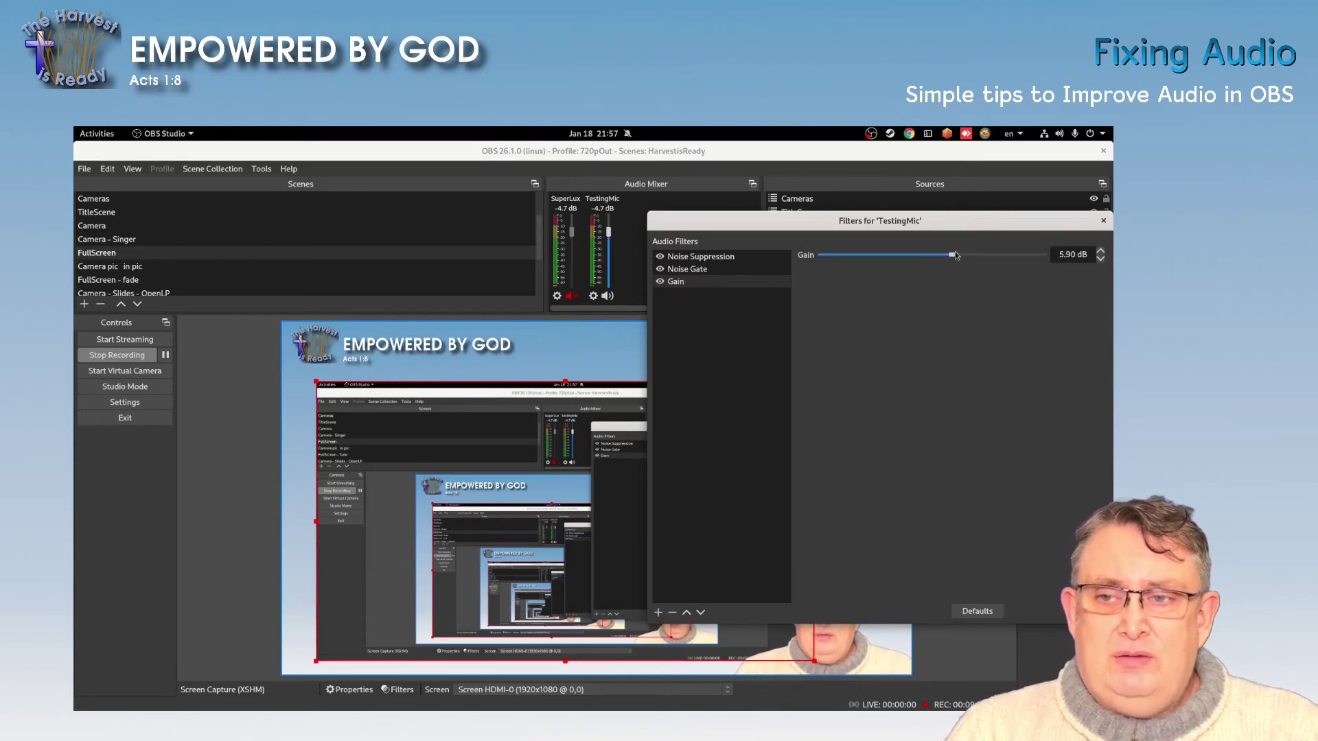
key(Right)
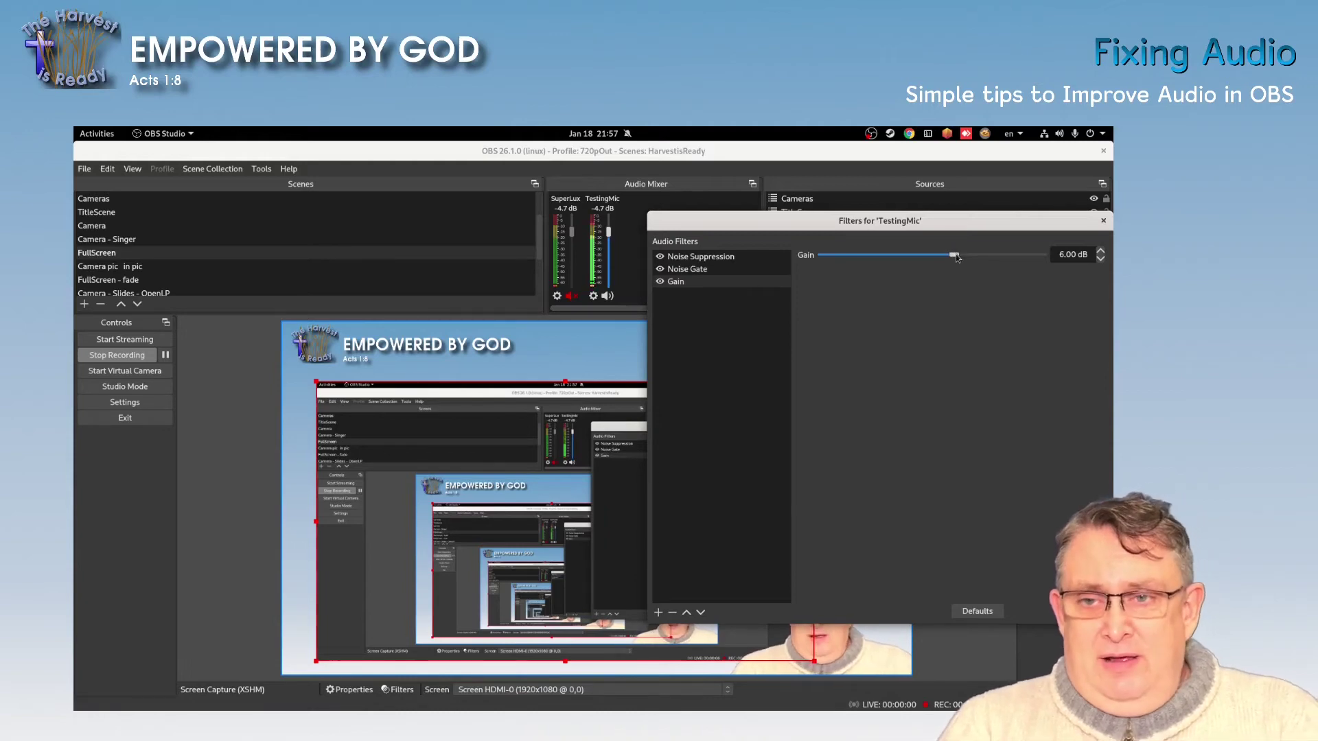
drag(957, 257, 1002, 258)
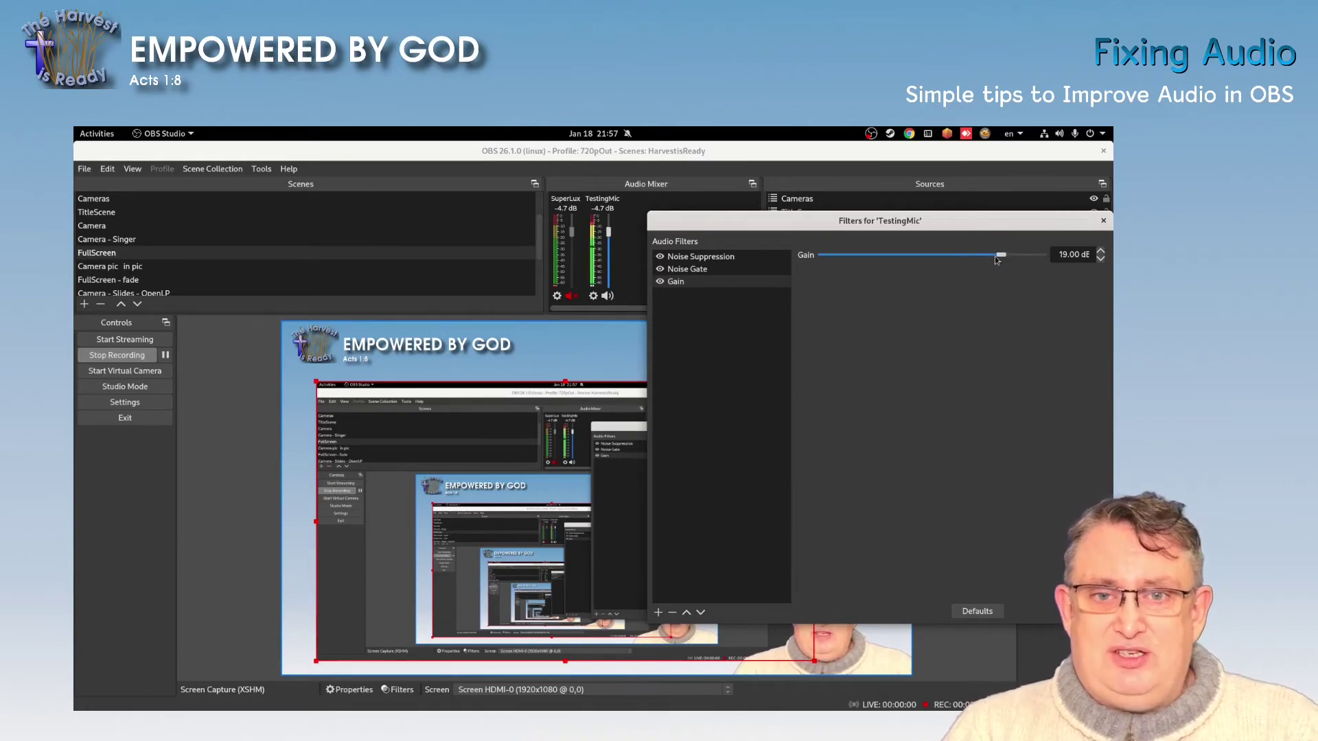
drag(1001, 254, 964, 257)
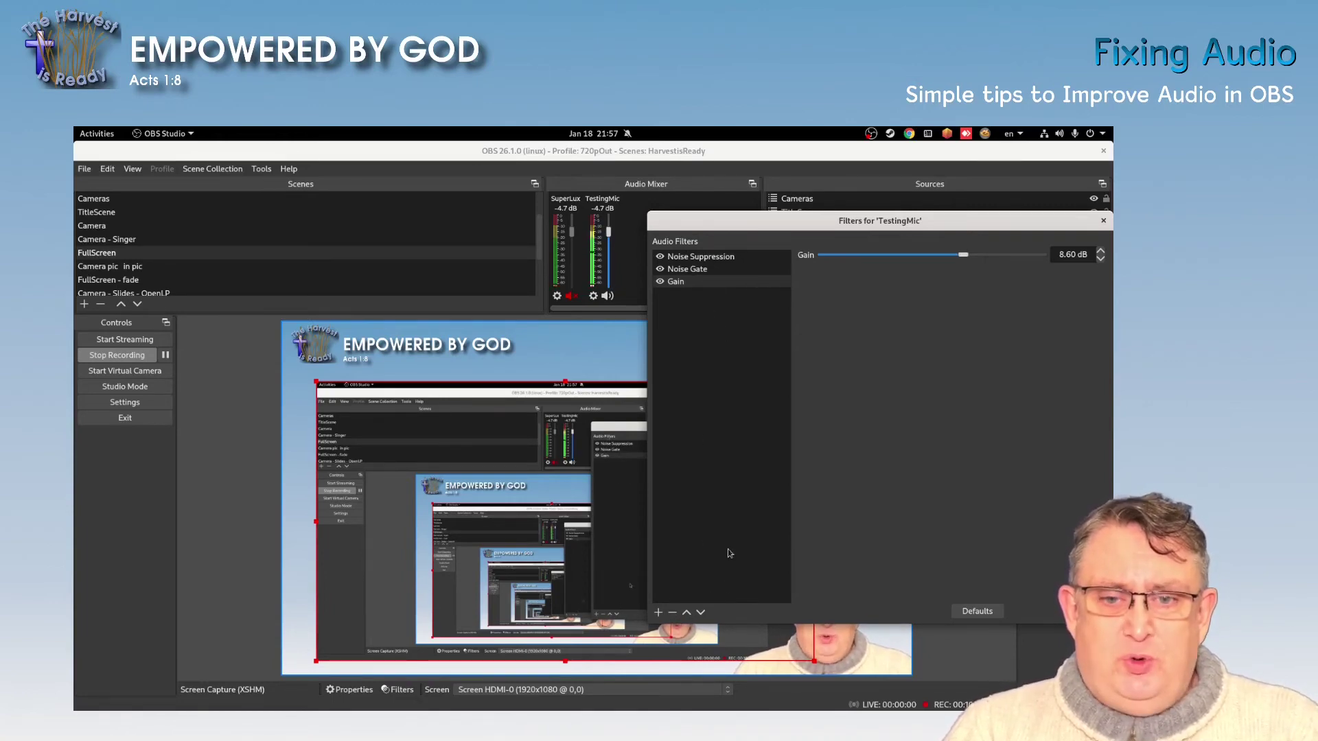
Step: Add a Limiter filter to TestingMic, keeping the default filter name
click(659, 613)
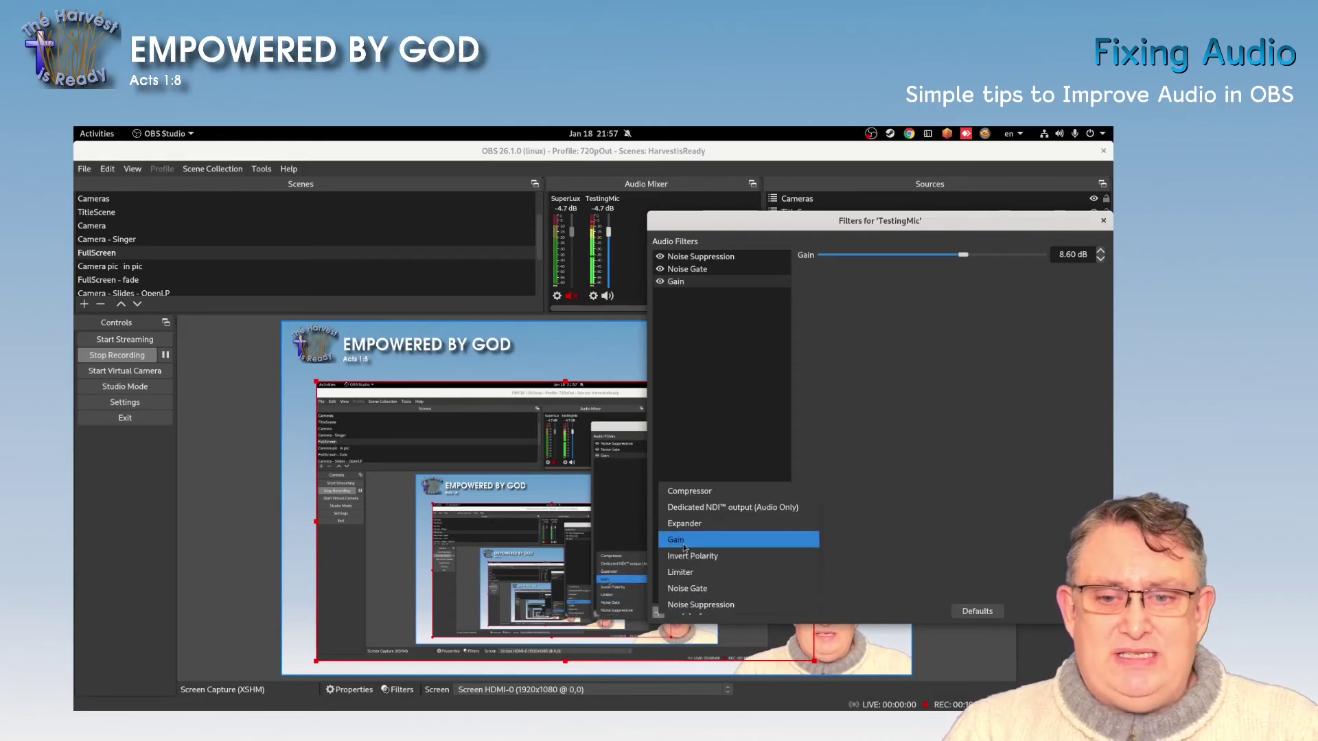
click(694, 572)
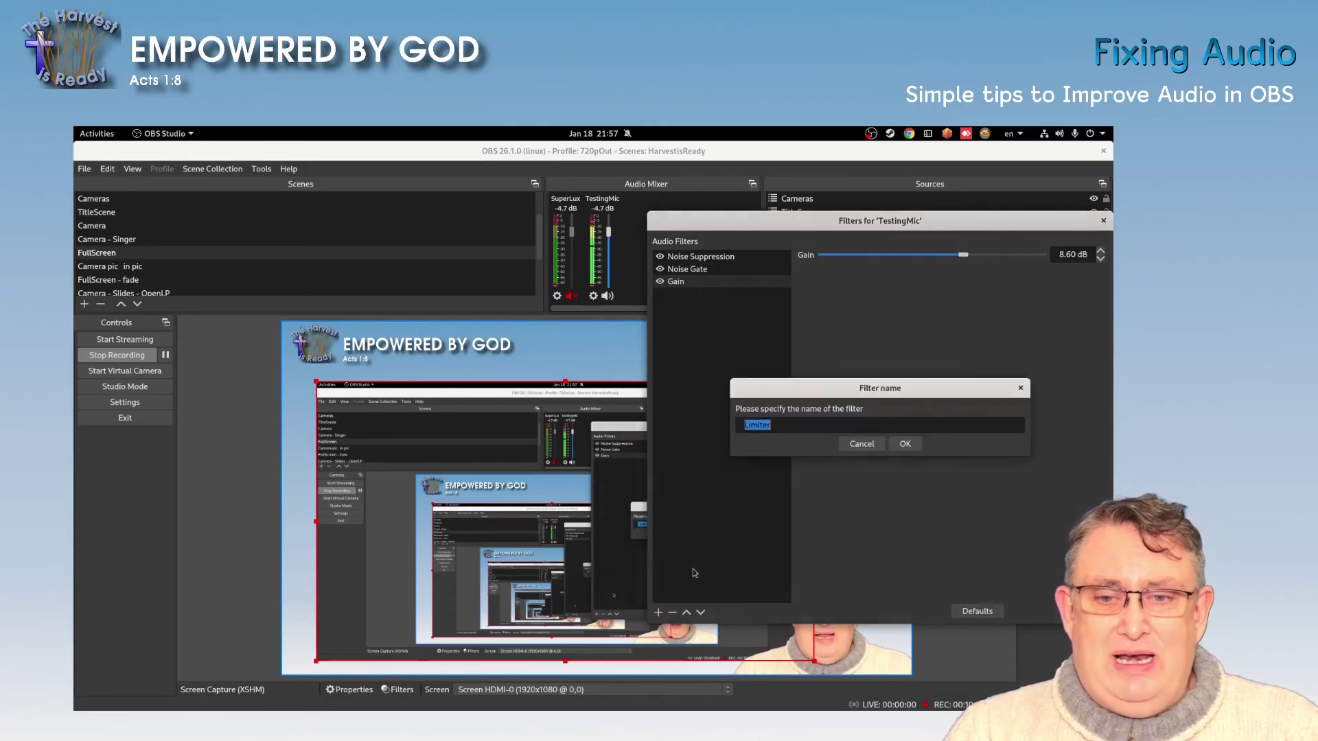
click(902, 445)
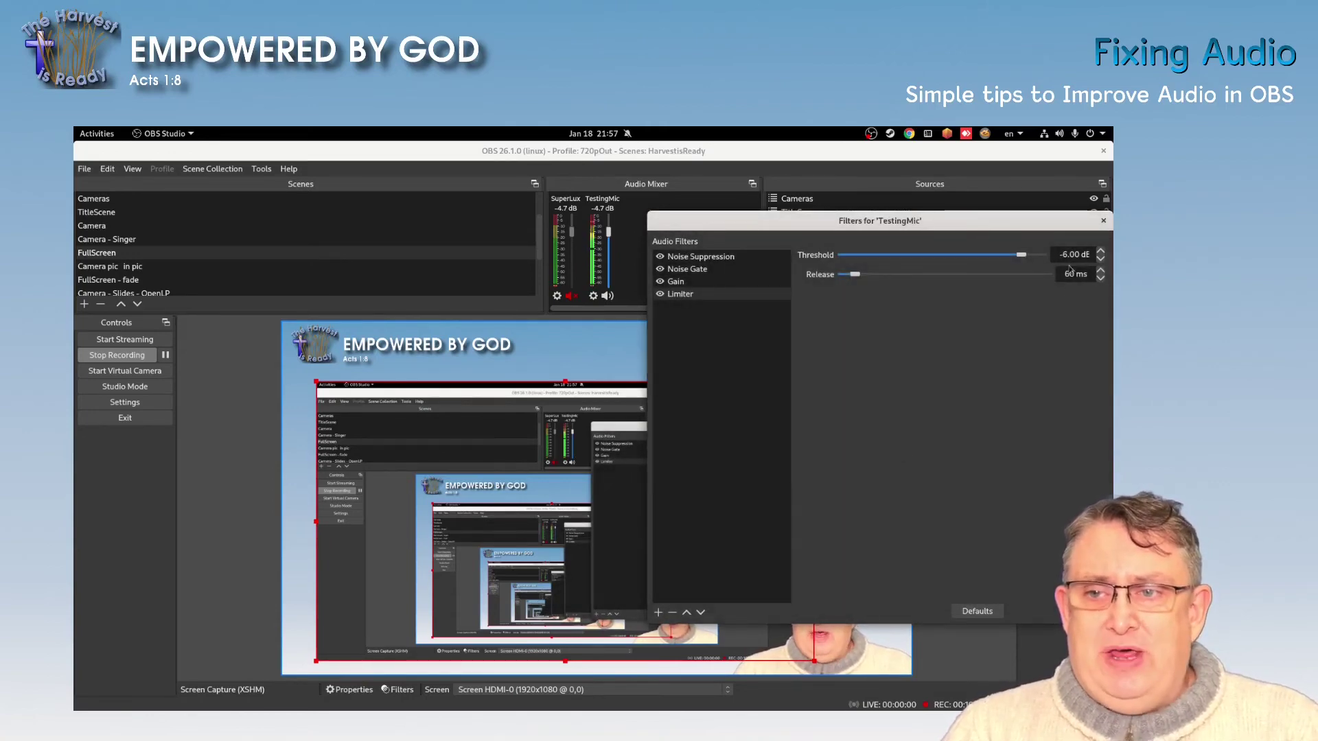
Step: Set the limiter's Threshold to -1.00 dB
click(1100, 259)
click(1100, 259)
click(1100, 258)
text(-1)
key(Return)
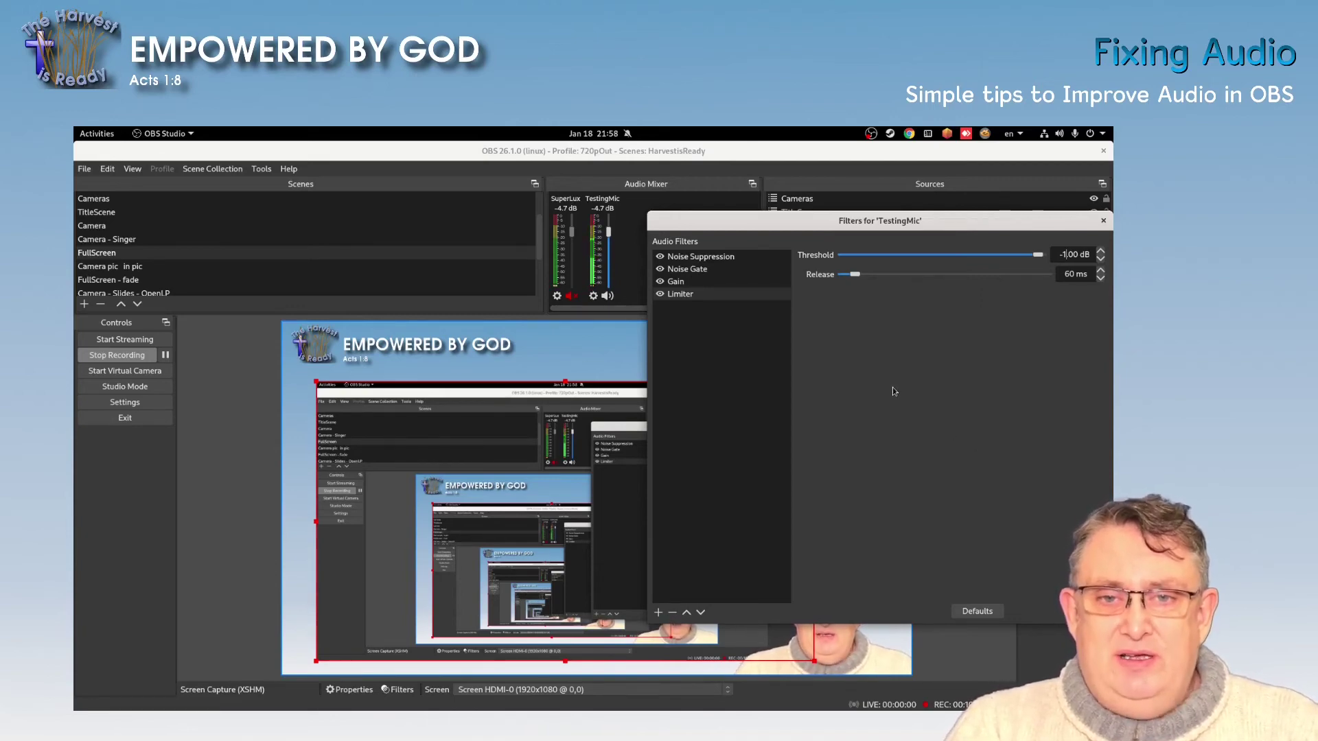
Step: Raise the level of TestingMic's Gain filter to 14.20 dB
click(708, 283)
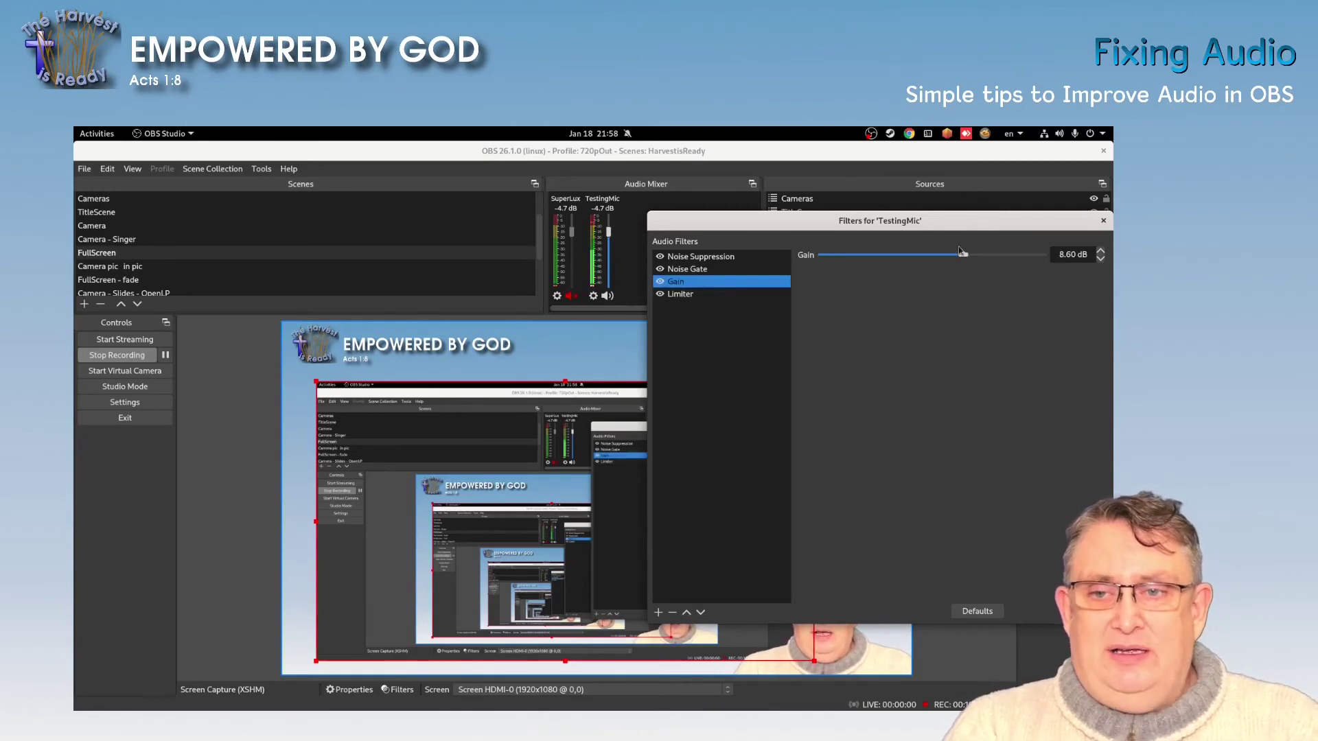
drag(963, 255, 986, 257)
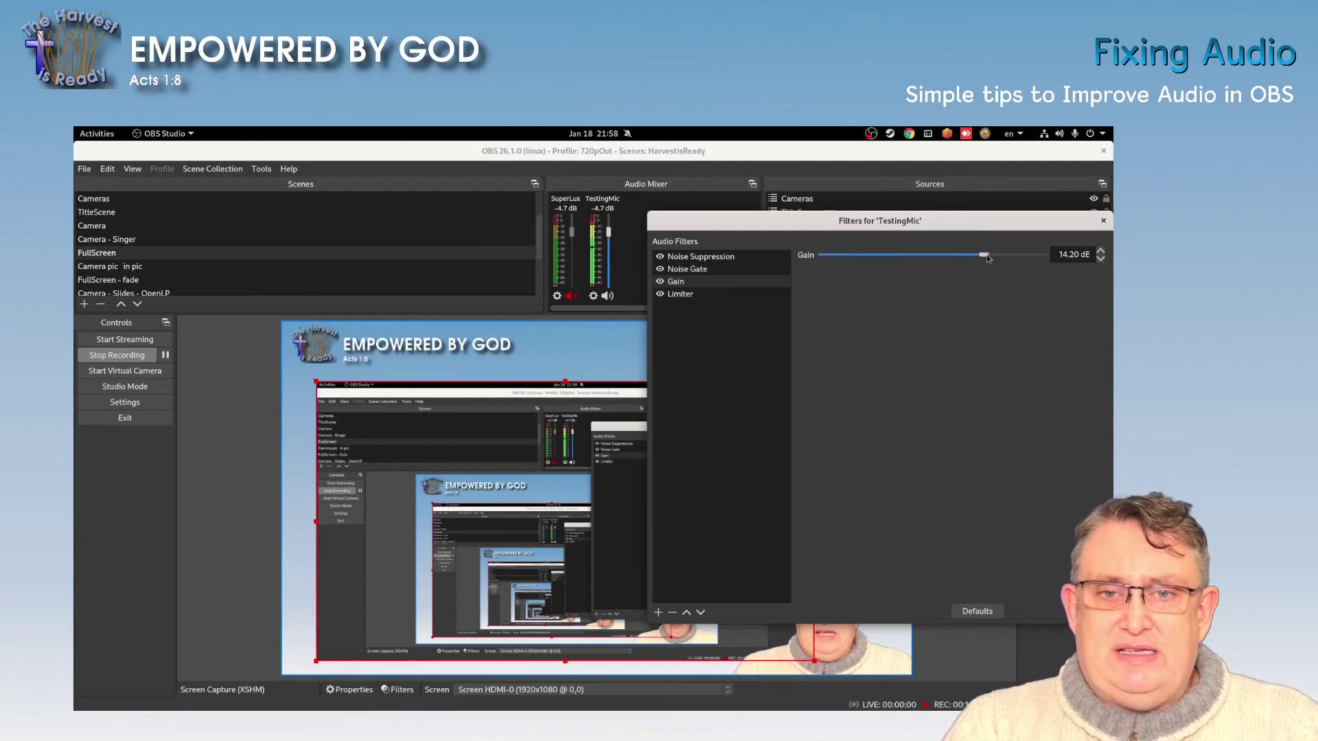